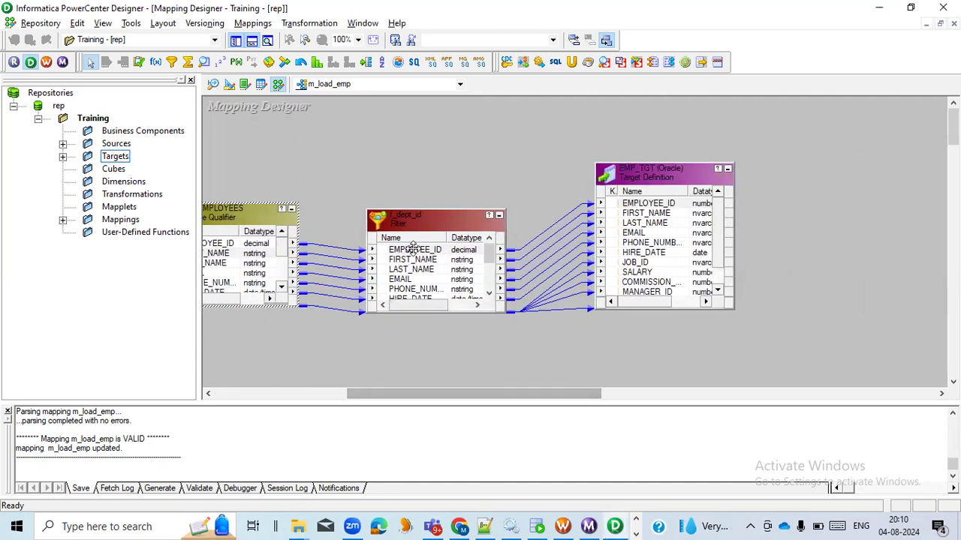
Step: Move the EMP_TGT target farther from the f_dept_id filter and raise the filter above the source qualifier's level
left_click(422, 217)
left_click_drag(666, 178, 744, 198)
left_click_drag(421, 398, 400, 400)
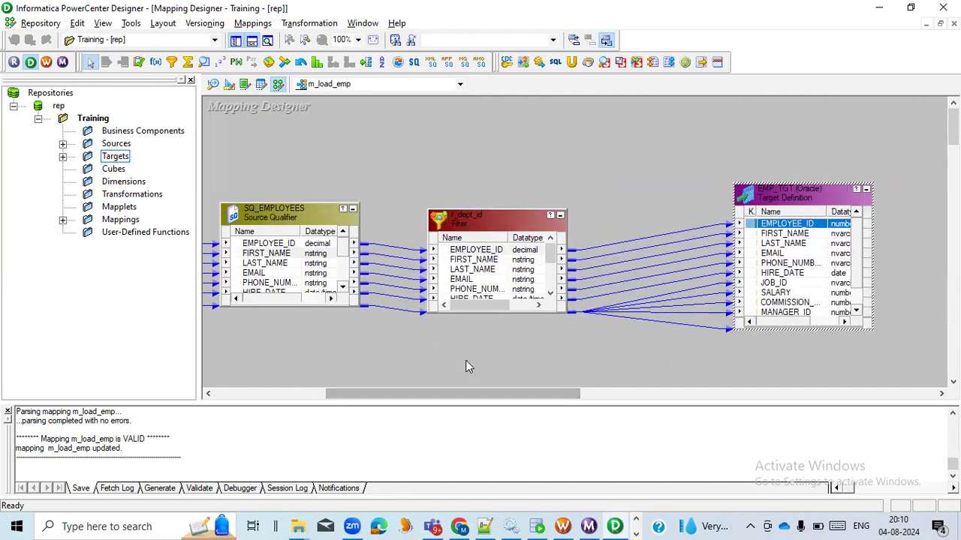
left_click_drag(488, 224, 493, 185)
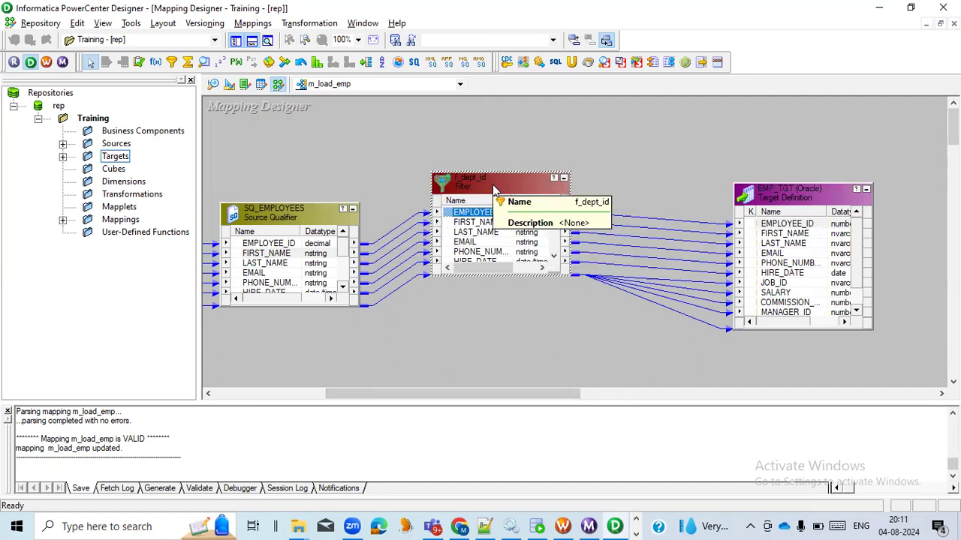
left_click_drag(478, 393, 462, 402)
left_click(481, 332)
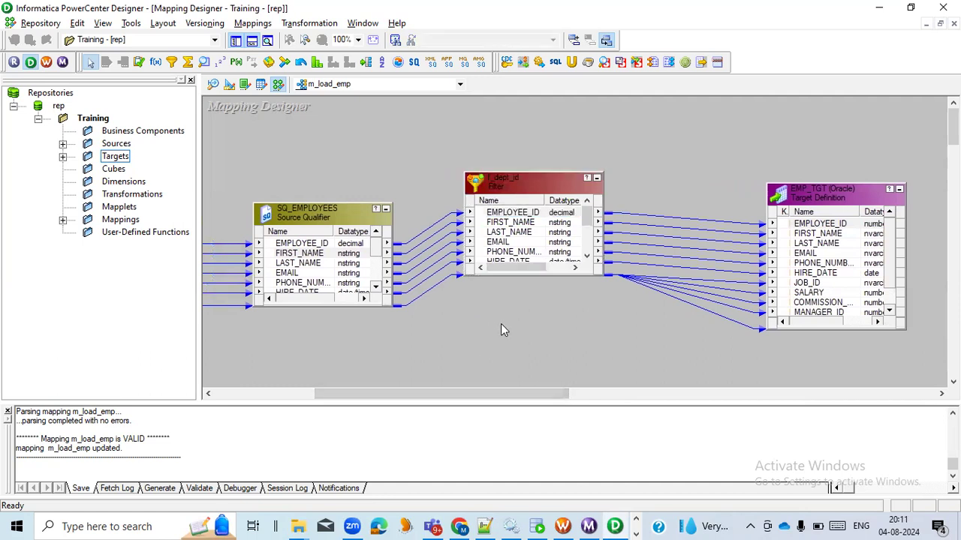
Step: Switch to Oracle SQL Developer, run only SELECT * FROM employees in the HR worksheet, and look through the returned rows
left_click(537, 526)
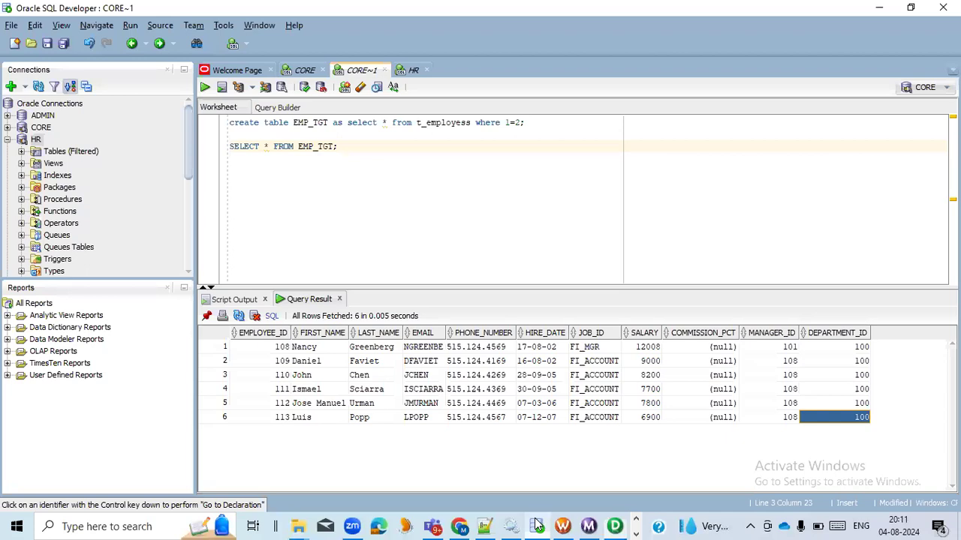
left_click(304, 70)
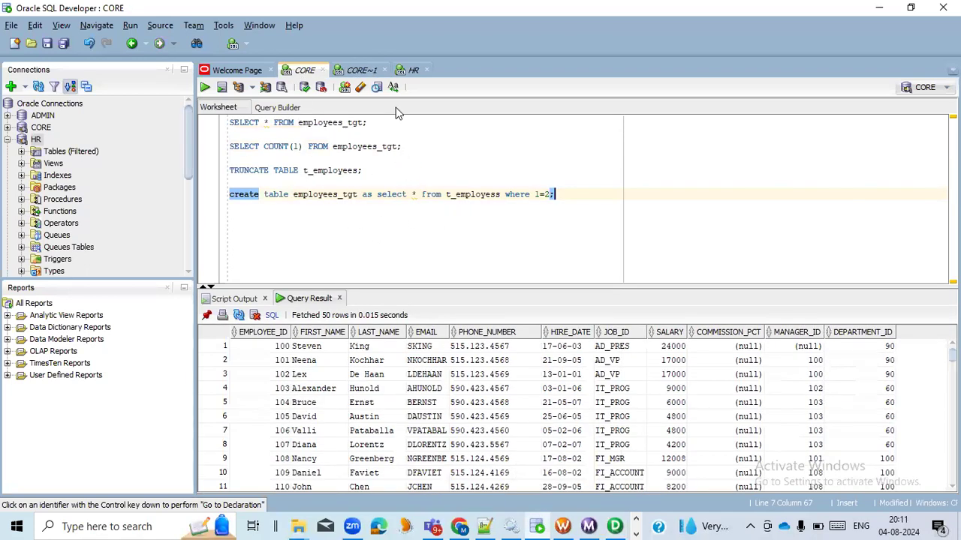
left_click(409, 71)
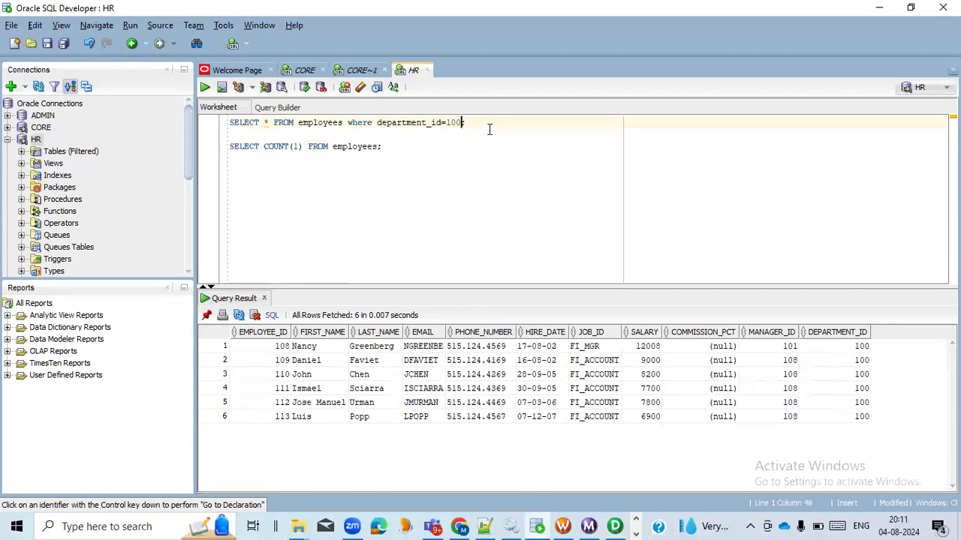
left_click_drag(488, 131, 224, 123)
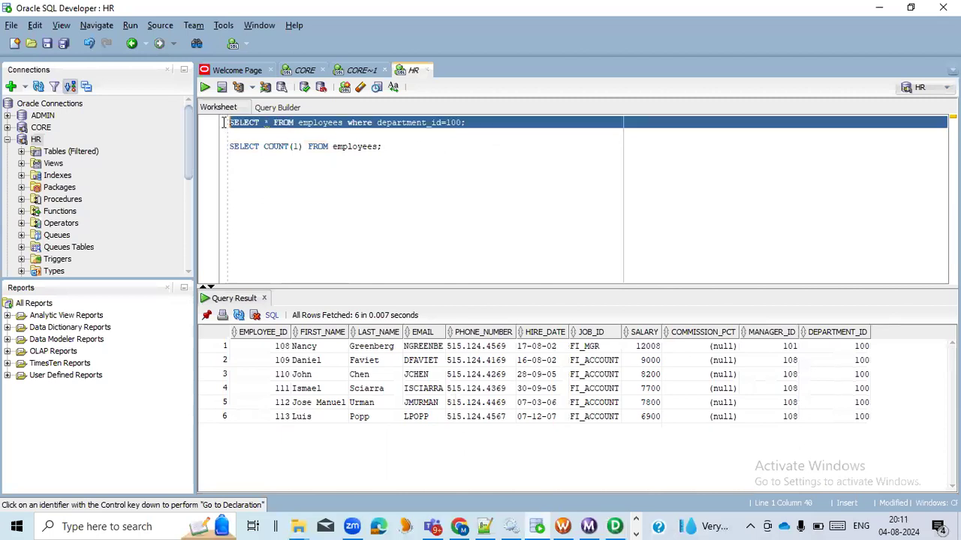
left_click(346, 122)
left_click_drag(347, 123, 213, 131)
left_click(321, 135)
left_click_drag(343, 123, 229, 123)
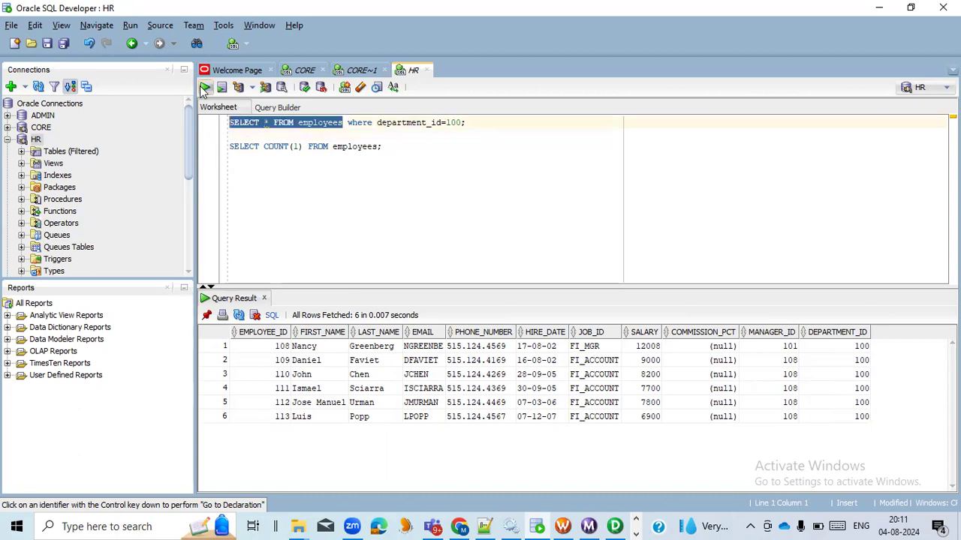
left_click(205, 87)
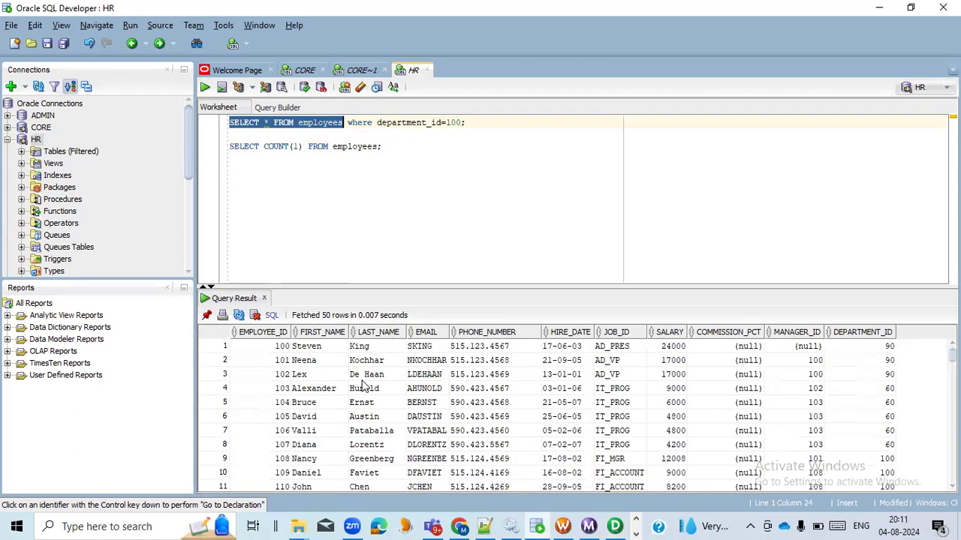
scroll(368, 405, "down", 7)
scroll(368, 405, "up", 7)
Step: Run the employees query with the department_id=100 condition and check the DEPARTMENT_ID values in the result
left_click_drag(487, 122, 229, 123)
left_click(210, 88)
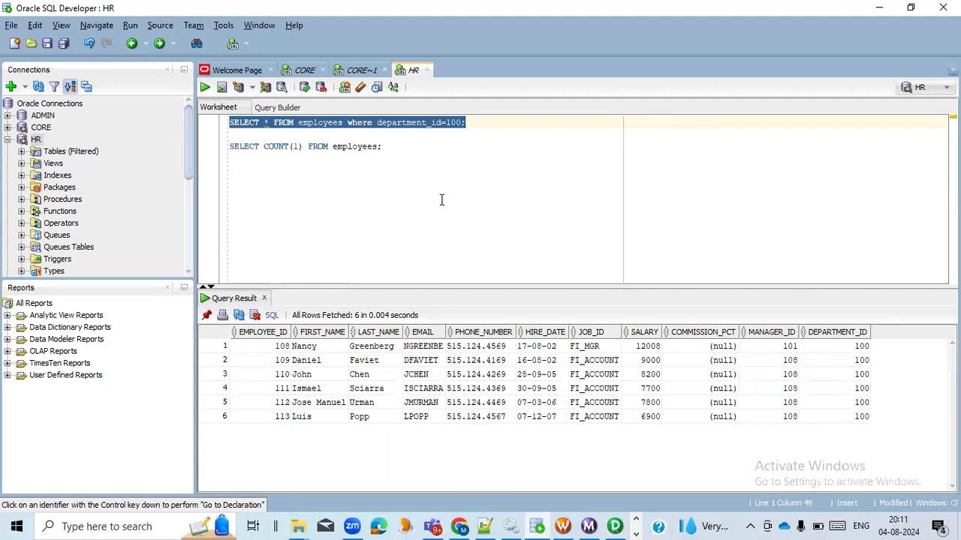
left_click(836, 350)
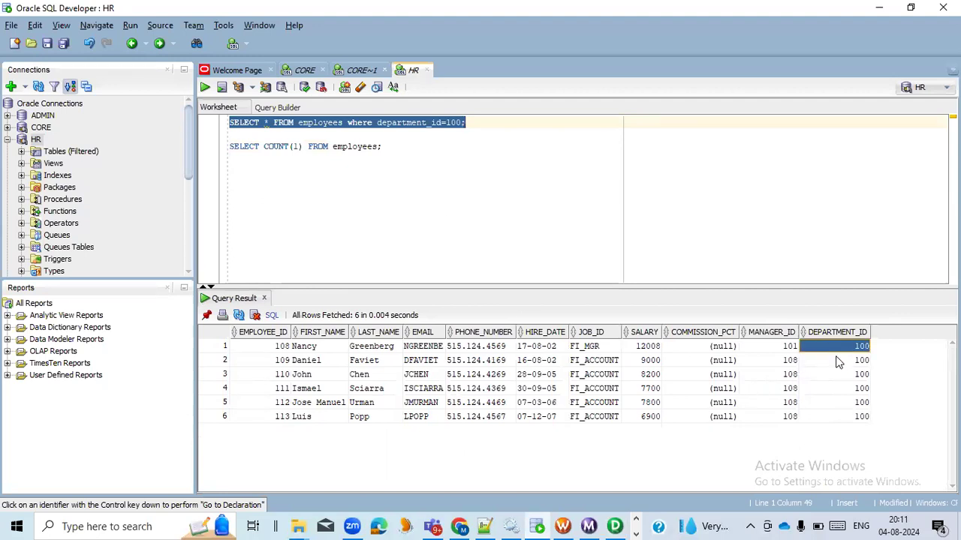
left_click(838, 361)
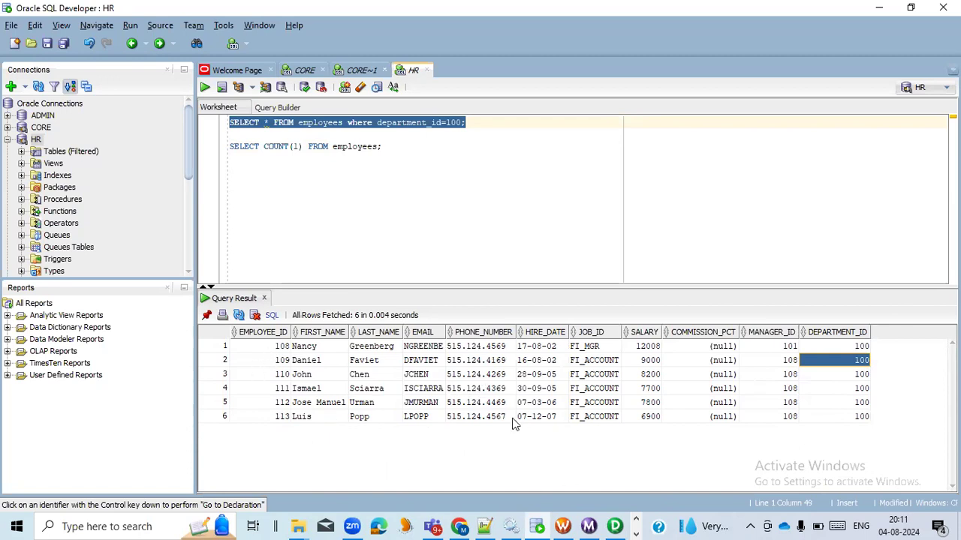
Step: Switch back to Informatica PowerCenter Designer and delete the f_dept_id filter from the m_load_emp mapping
left_click(615, 526)
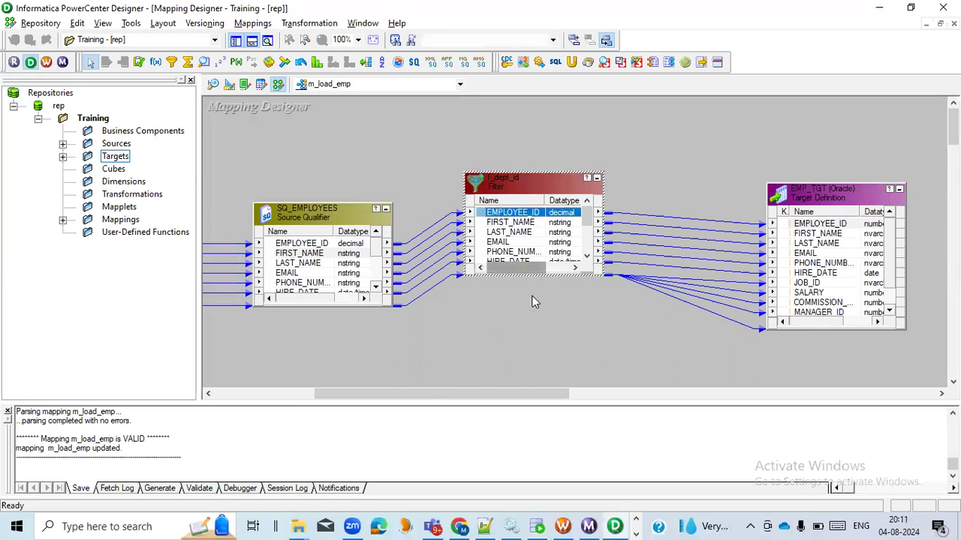
key("Delete")
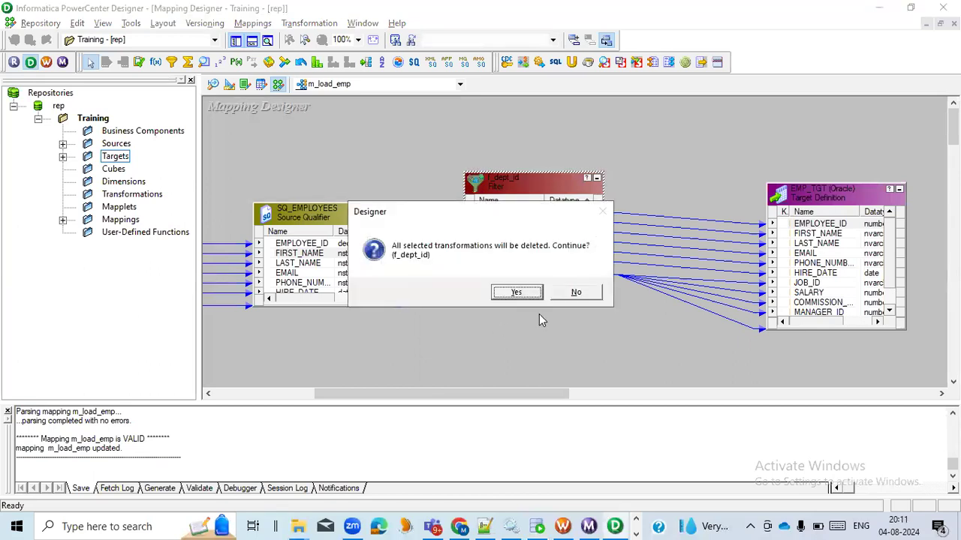
left_click(515, 293)
left_click_drag(515, 393, 448, 406)
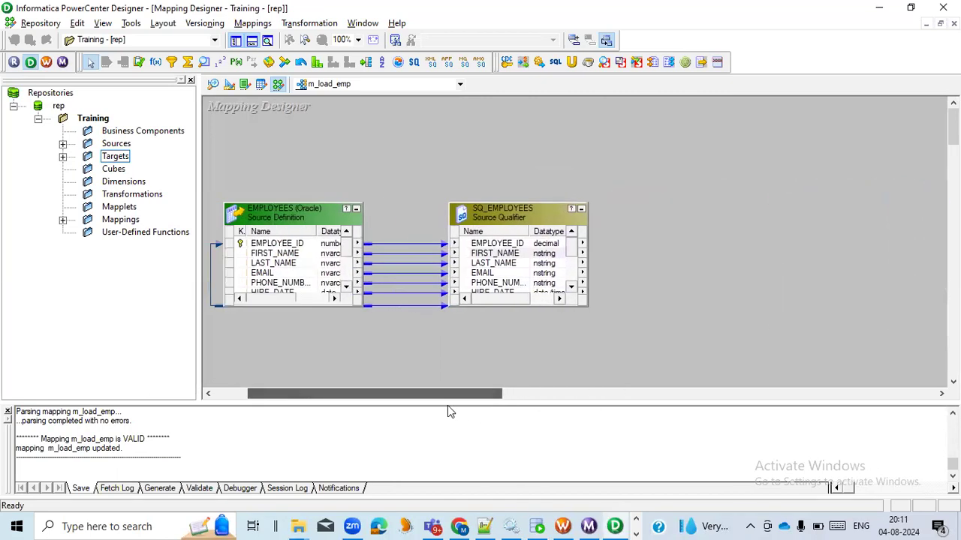
mouse_move(369, 392)
left_mouse_down()
mouse_move(406, 393)
mouse_move(378, 394)
left_mouse_up()
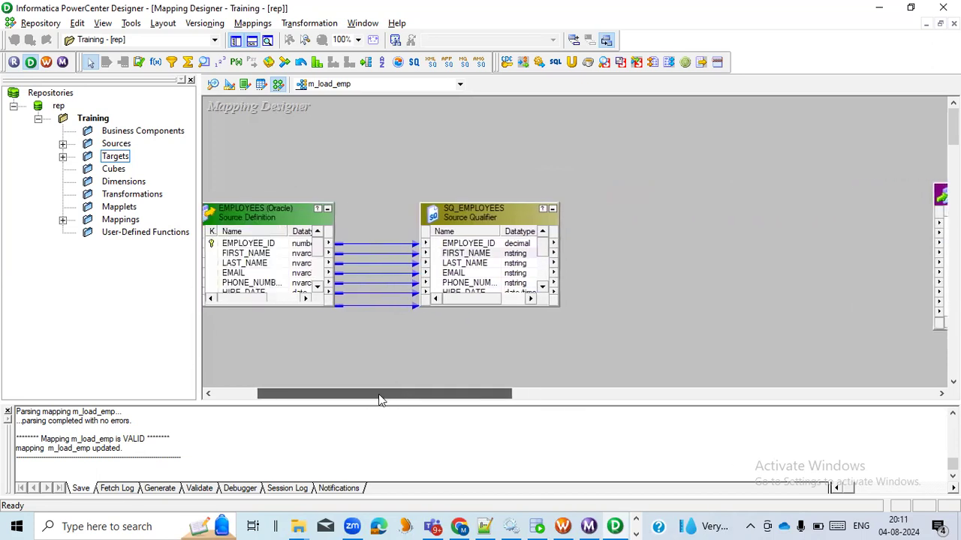
left_click_drag(453, 392, 420, 404)
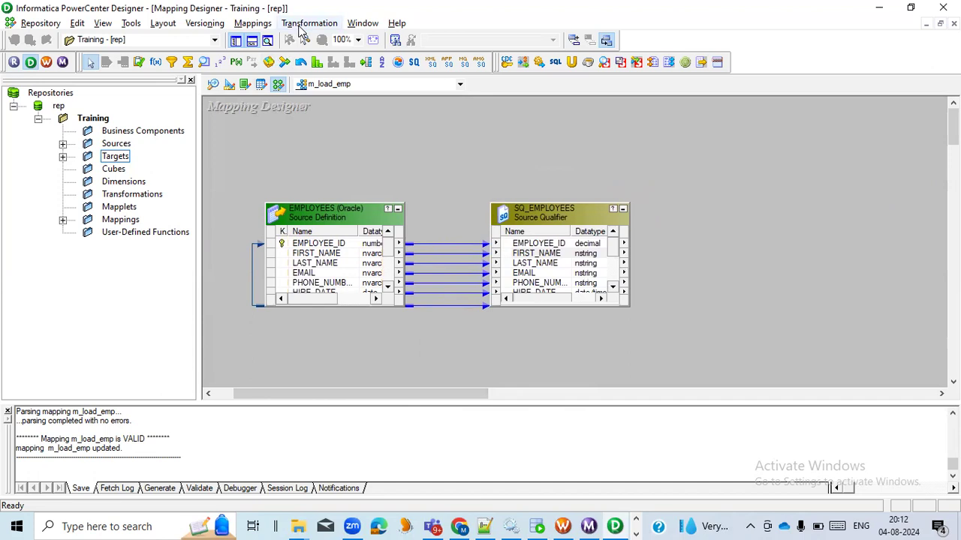
Step: Create a Filter transformation named f_dept_id in the mapping
left_click(301, 31)
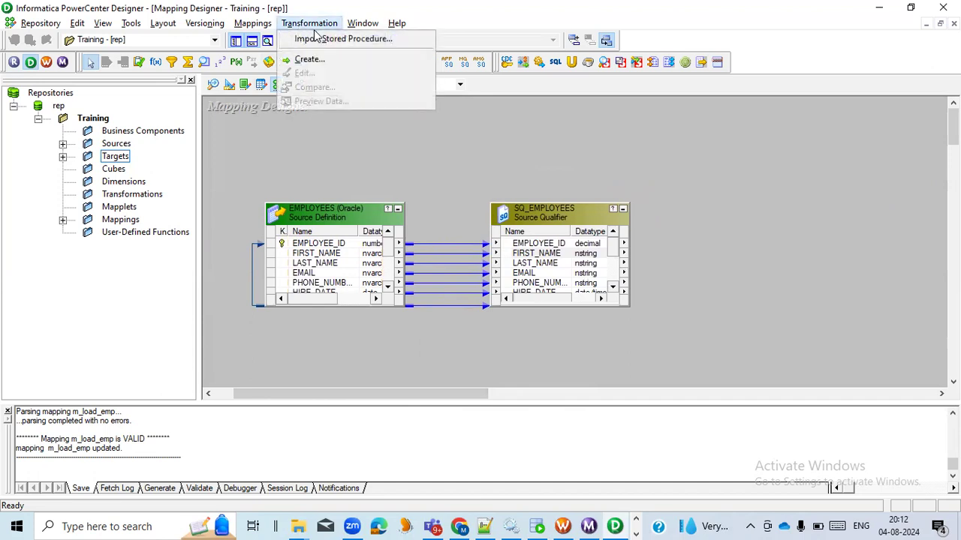
left_click(310, 60)
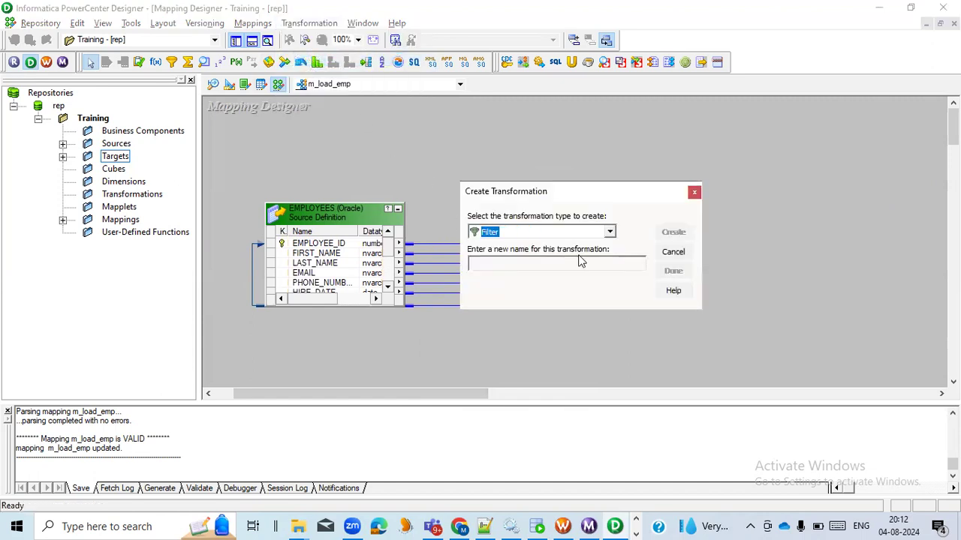
left_click(610, 232)
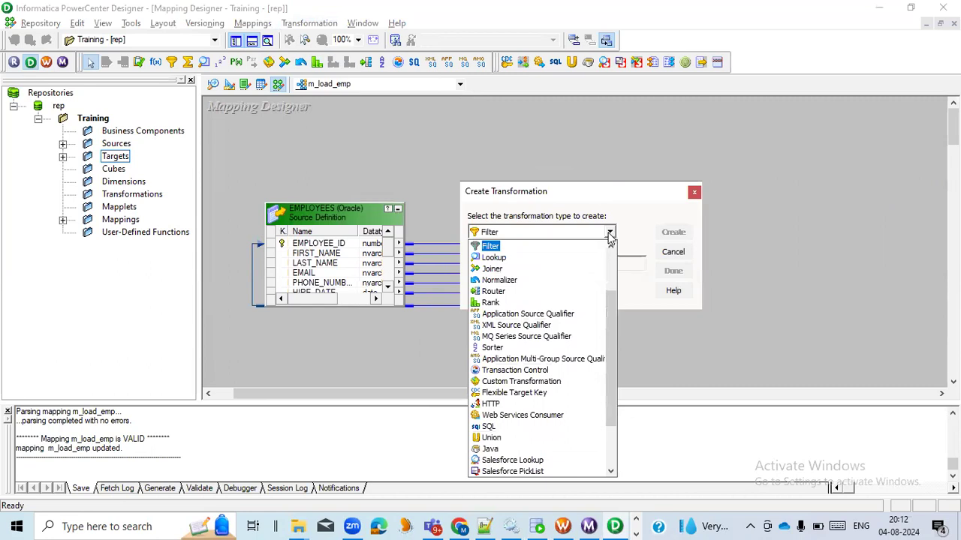
left_click(497, 248)
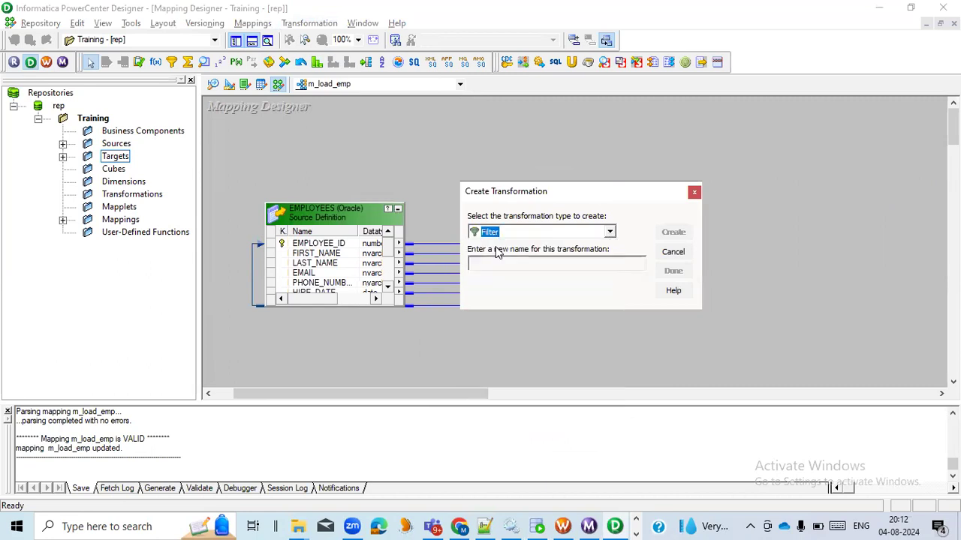
type("f_dept_id")
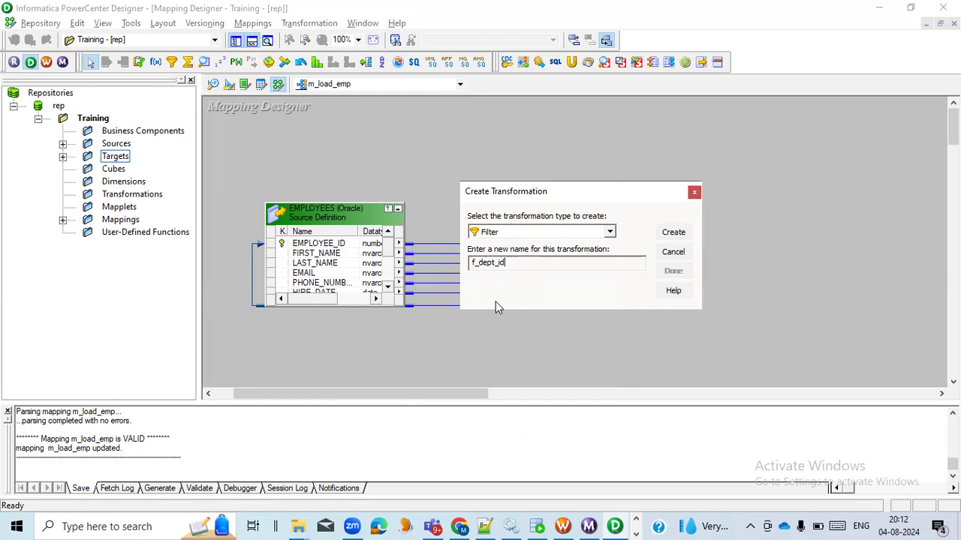
left_click(674, 232)
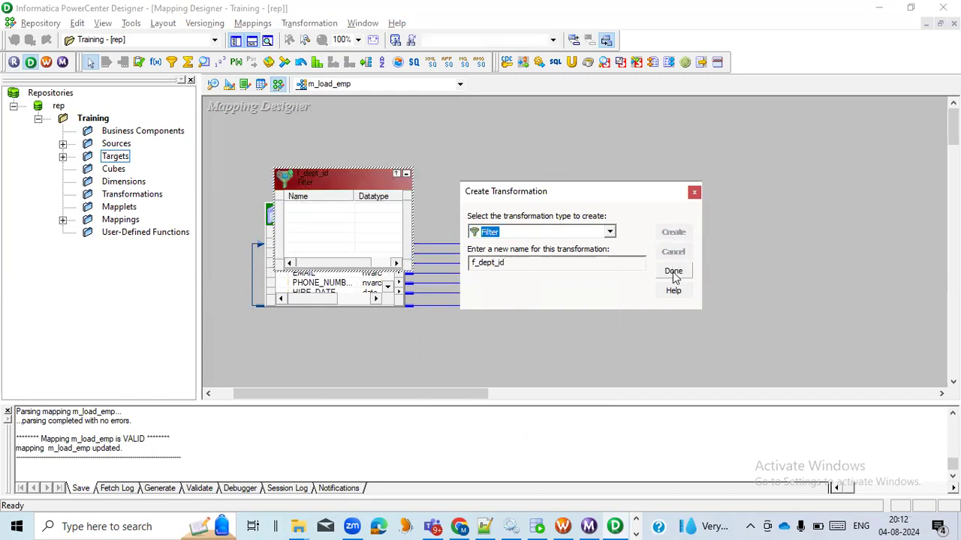
left_click(673, 271)
Step: Place the empty f_dept_id filter between the SQ_EMPLOYEES source qualifier and the EMP_TGT target
left_click_drag(334, 184, 760, 202)
left_click_drag(422, 398, 532, 398)
left_click_drag(455, 208, 507, 223)
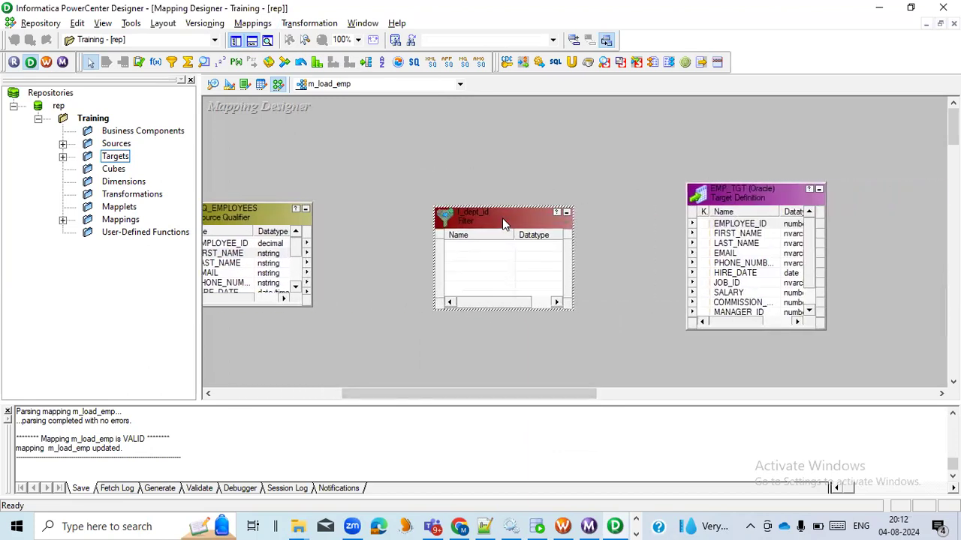
Step: Copy all ports of SQ_EMPLOYEES into the f_dept_id filter so that they are linked
right_click(237, 244)
left_click(336, 402)
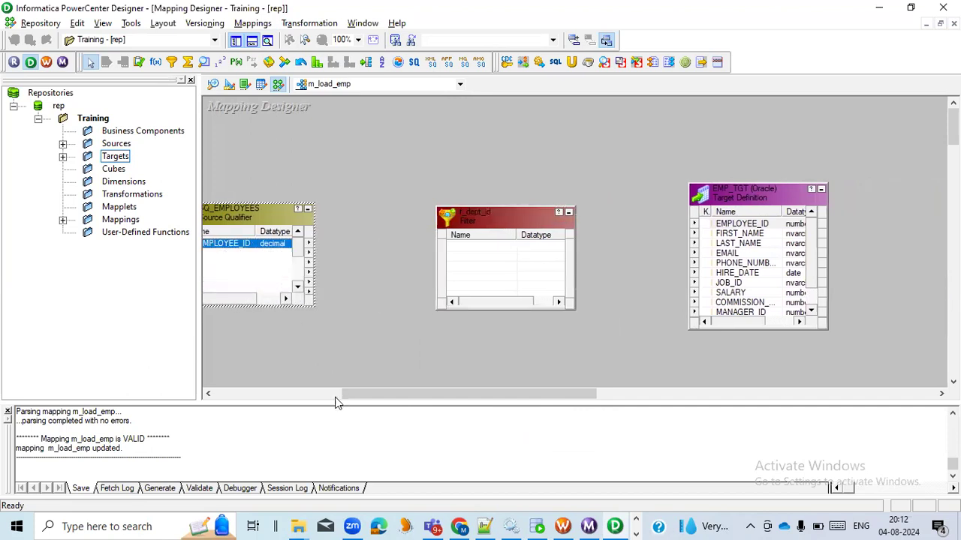
left_click_drag(336, 401, 317, 397)
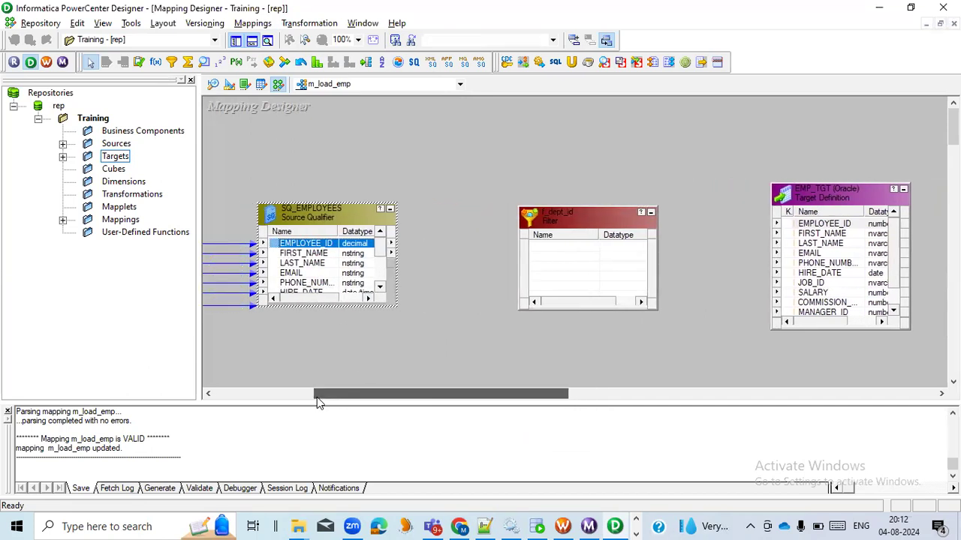
right_click(315, 252)
left_click(352, 253)
left_click_drag(278, 249, 557, 259)
Step: Link all ports of the f_dept_id filter to the matching columns of the EMP_TGT target
left_click_drag(425, 393, 501, 393)
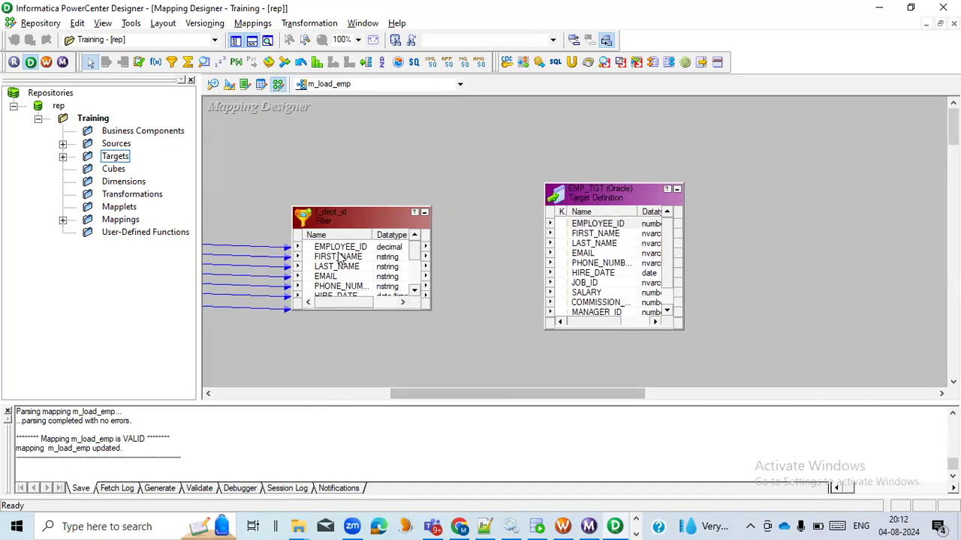
right_click(316, 249)
left_click(351, 255)
left_click_drag(316, 253, 586, 226)
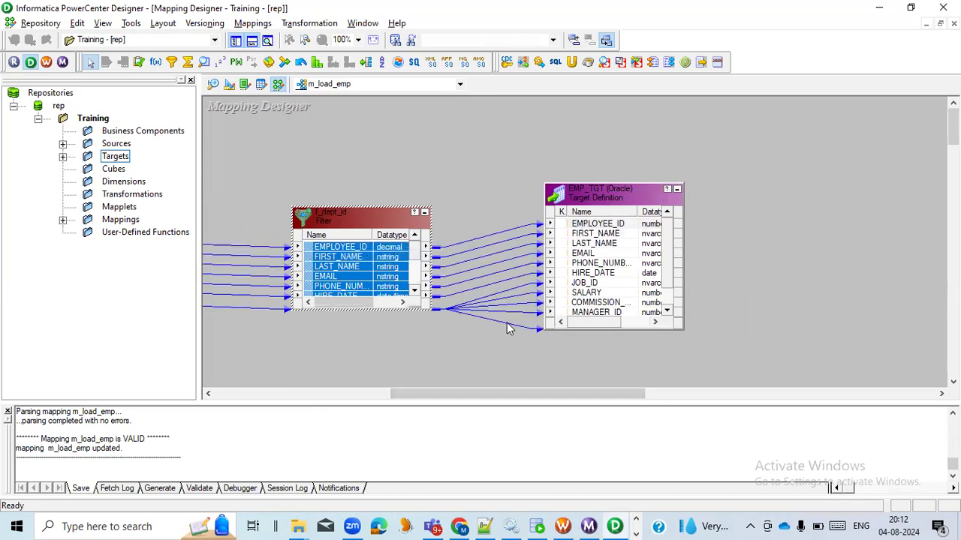
left_click(401, 343)
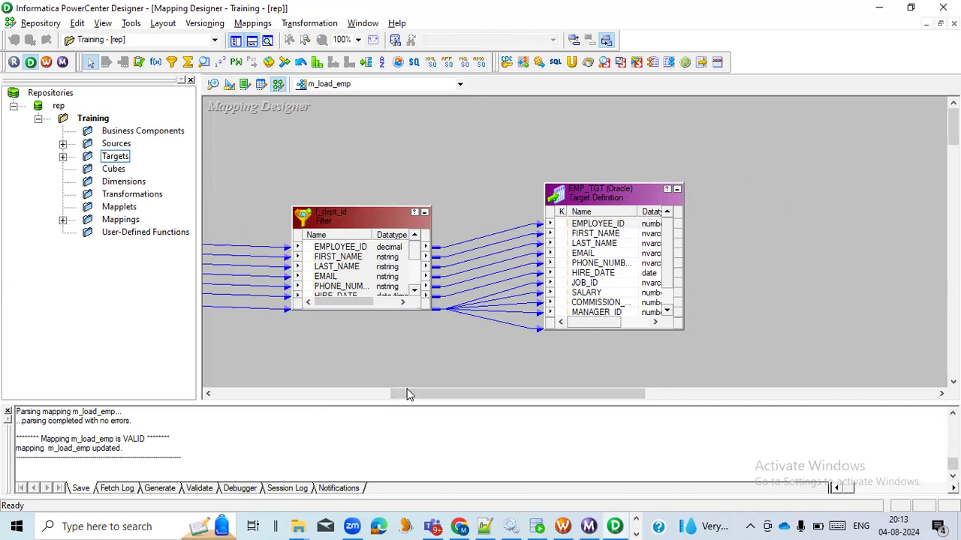
Step: Open the f_dept_id filter condition in the Expression Editor and replace its expression with FALSE
left_click(341, 225)
double_click(355, 224)
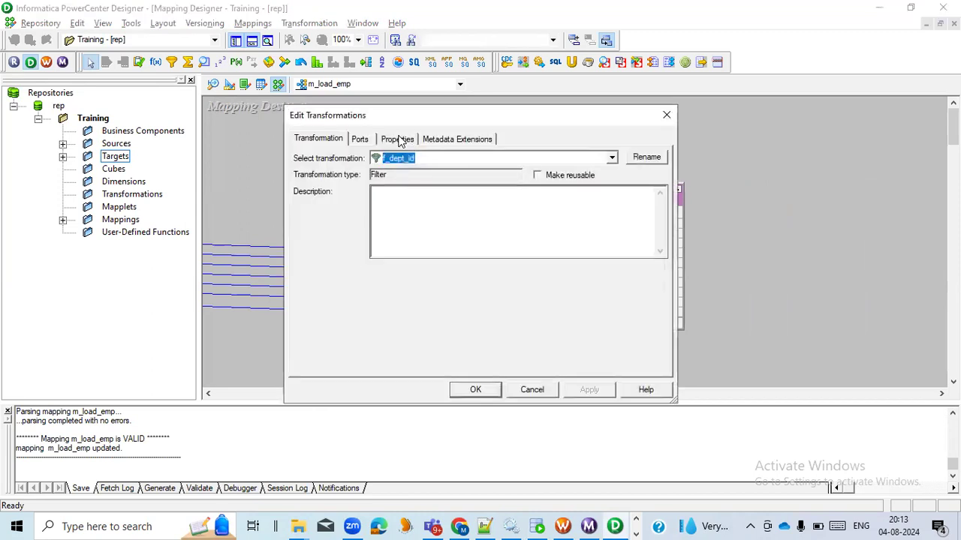
left_click(399, 141)
left_click(367, 200)
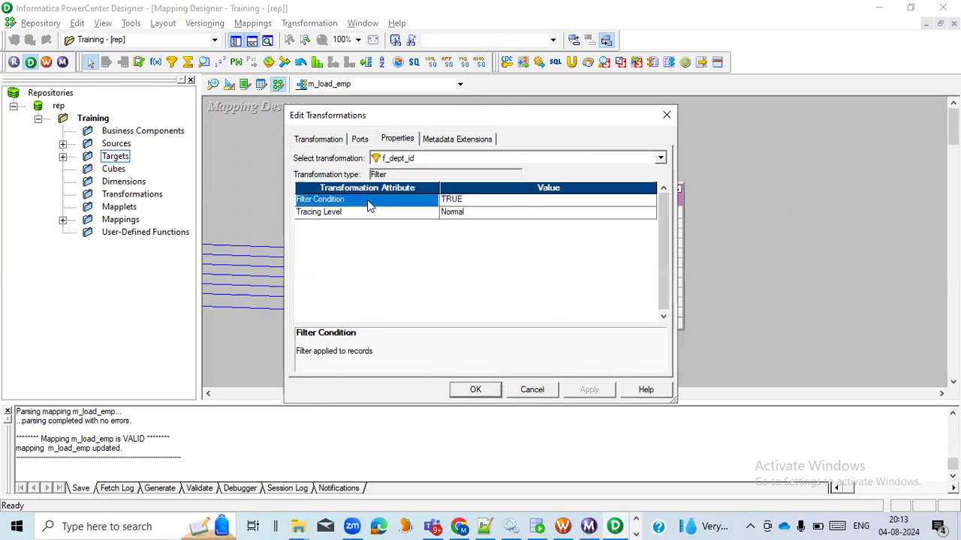
left_click(479, 201)
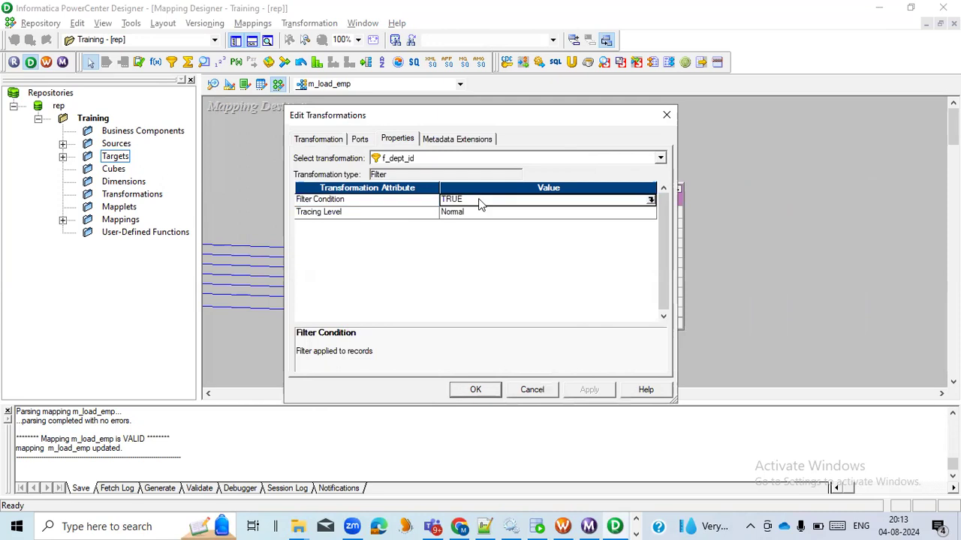
left_click(650, 202)
left_click_drag(321, 151, 257, 154)
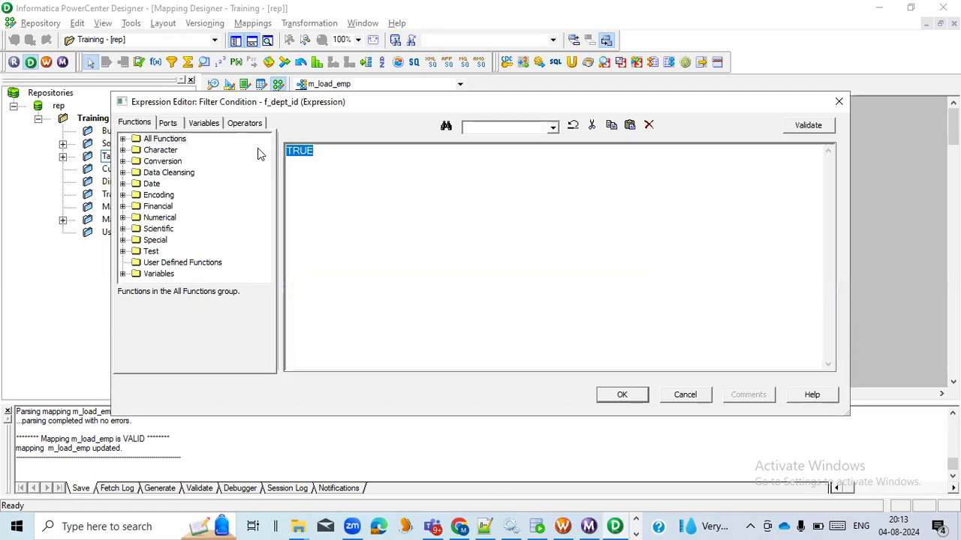
type("FALSE")
Step: Replace the f_dept_id filter condition with DEPARTMENT_ID=101, inserting the filter's own DEPARTMENT_ID port into the expression
left_click_drag(326, 153, 248, 150)
left_click(167, 124)
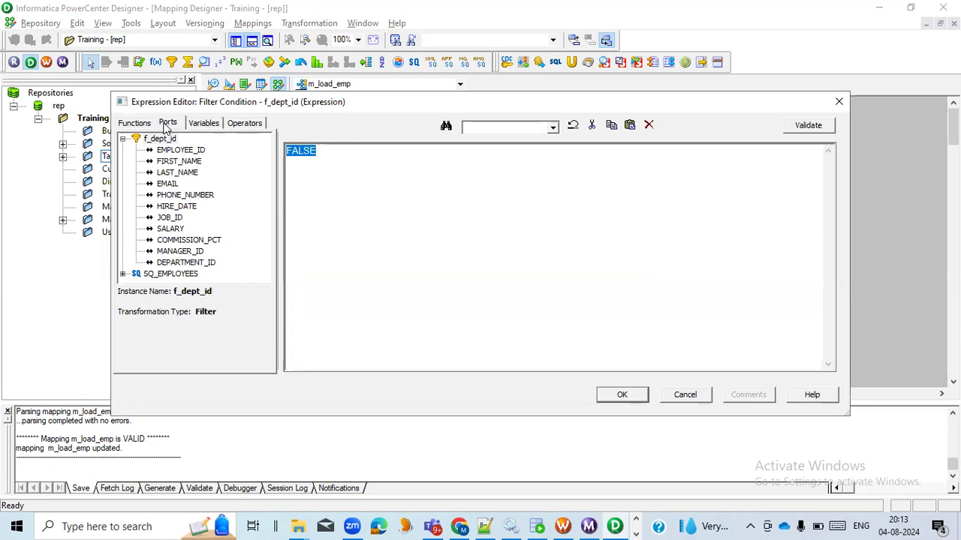
left_click(135, 125)
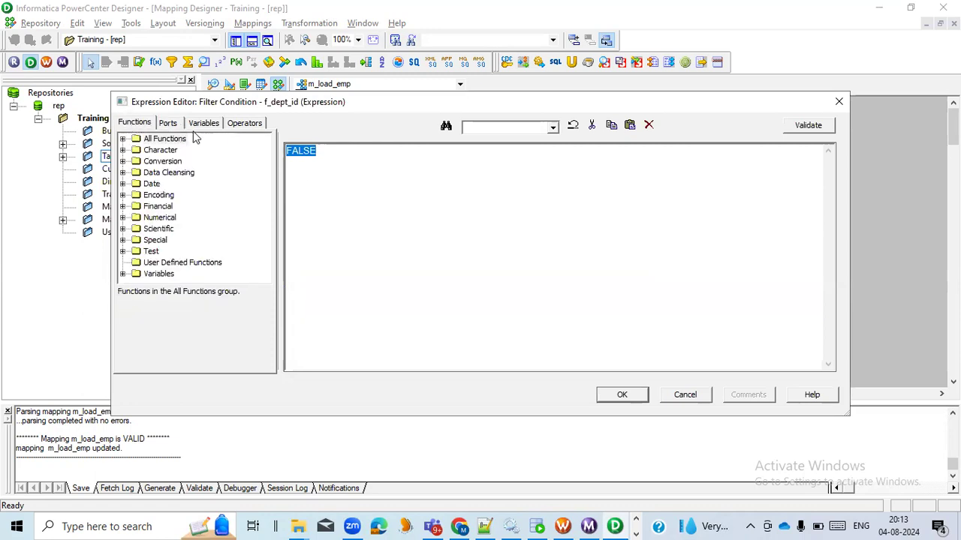
left_click(169, 124)
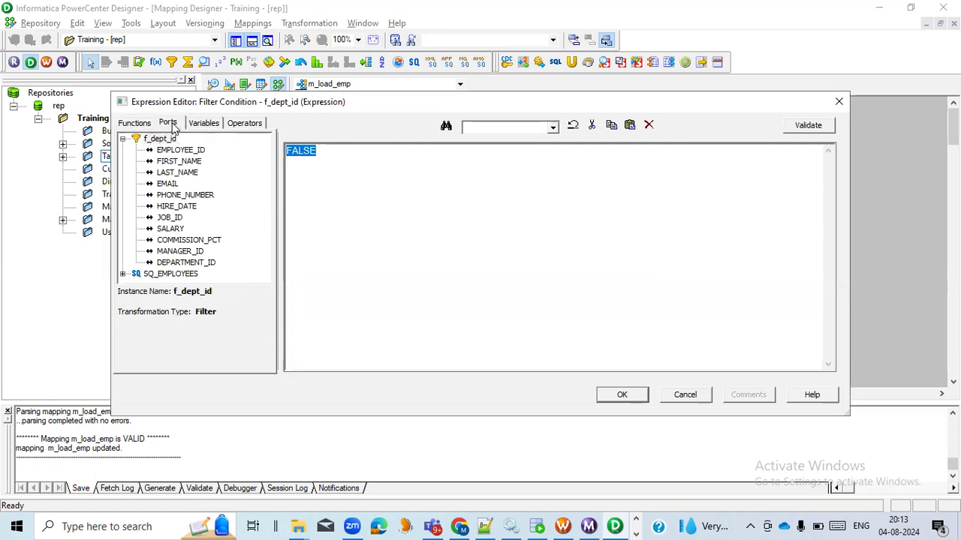
double_click(190, 266)
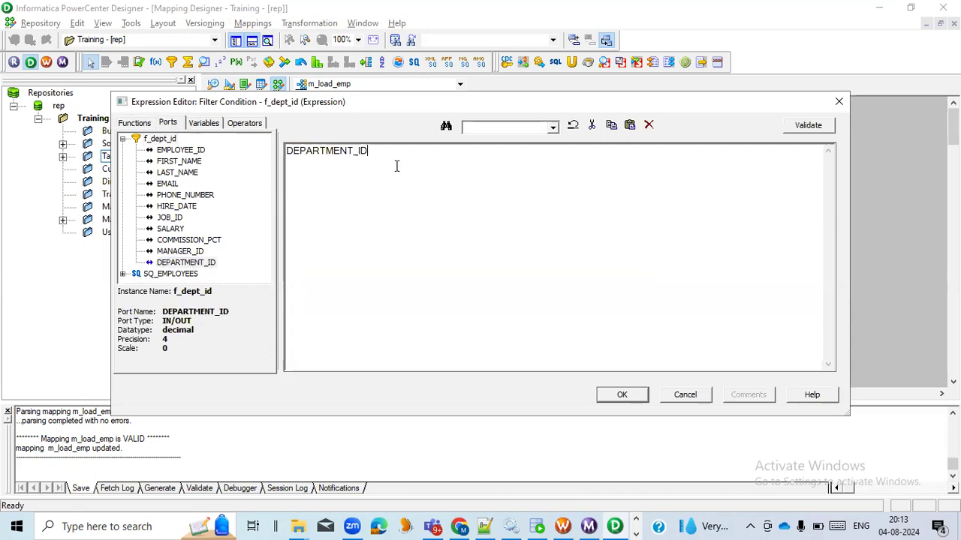
type("=101")
Step: Validate the filter condition expression and apply it to the f_dept_id transformation, closing its editors
left_click(799, 131)
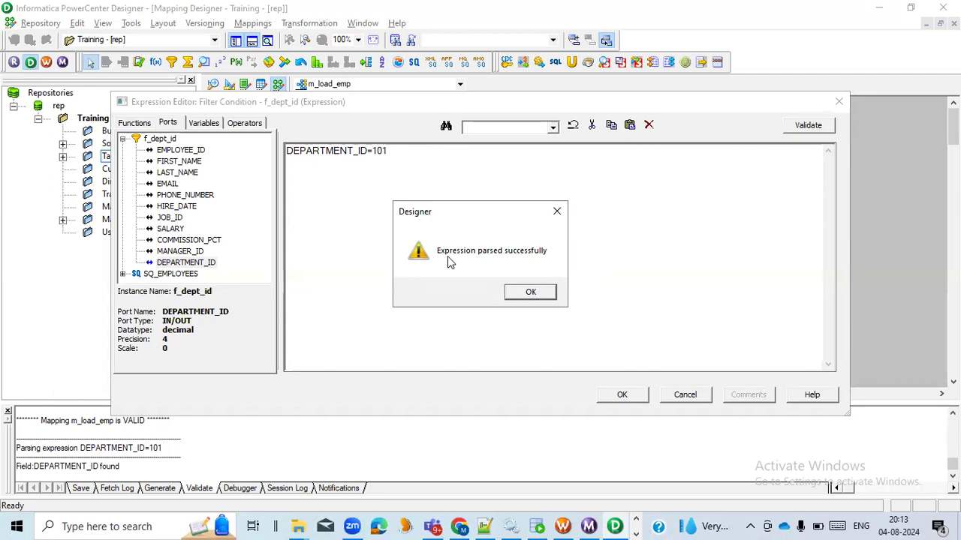
left_click(524, 296)
left_click(629, 393)
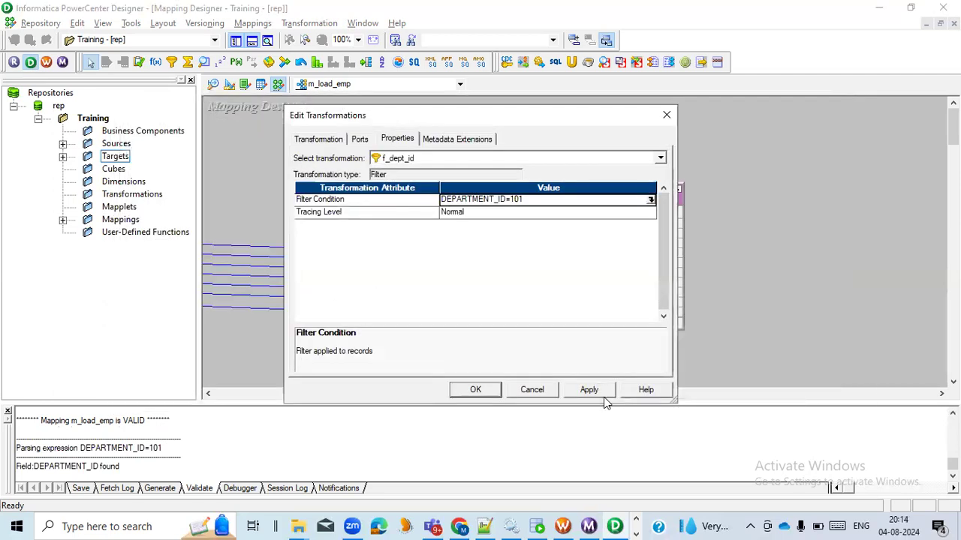
left_click(589, 390)
left_click(478, 389)
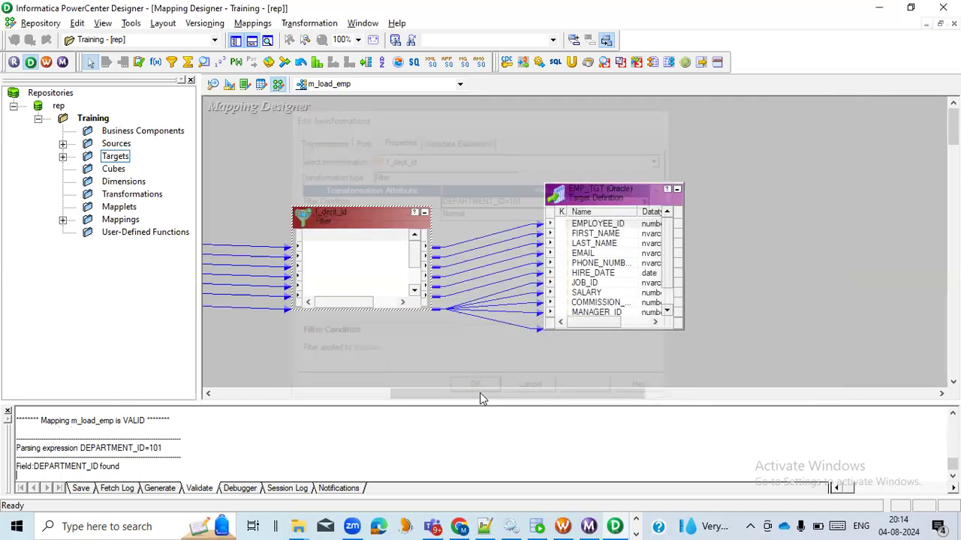
Step: Validate the m_load_emp mapping and save it to the repository
left_click_drag(456, 393, 394, 393)
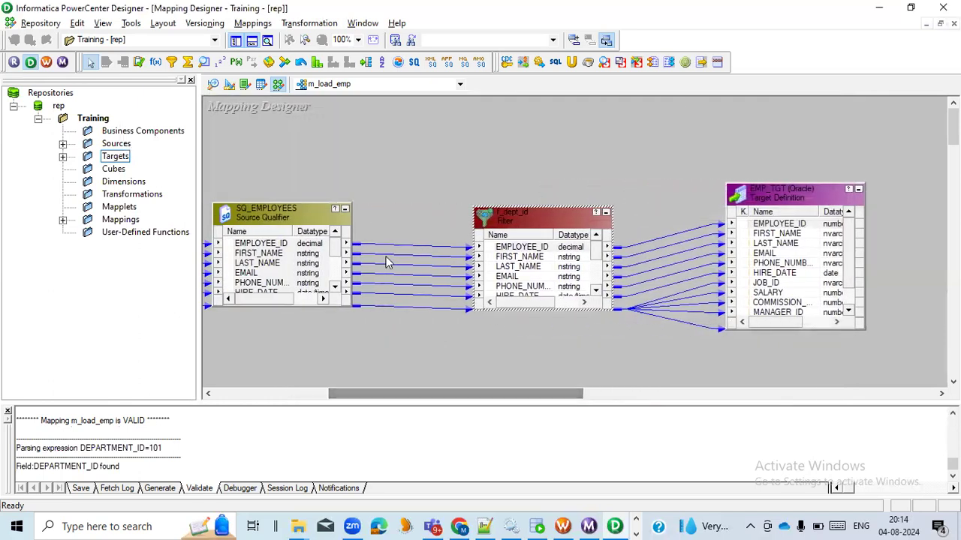
left_click(398, 187)
mouse_move(443, 395)
left_mouse_down()
mouse_move(404, 395)
mouse_move(456, 397)
left_mouse_up()
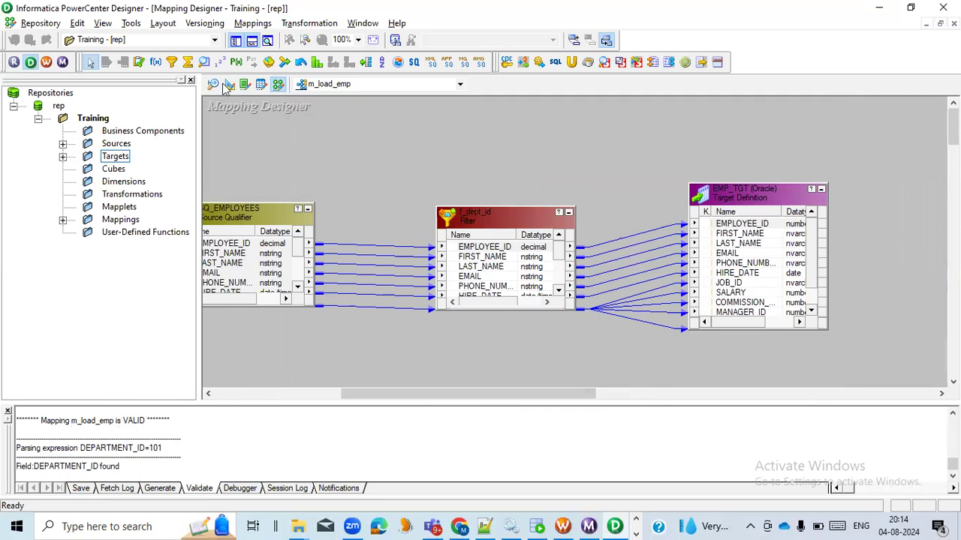
left_click(253, 23)
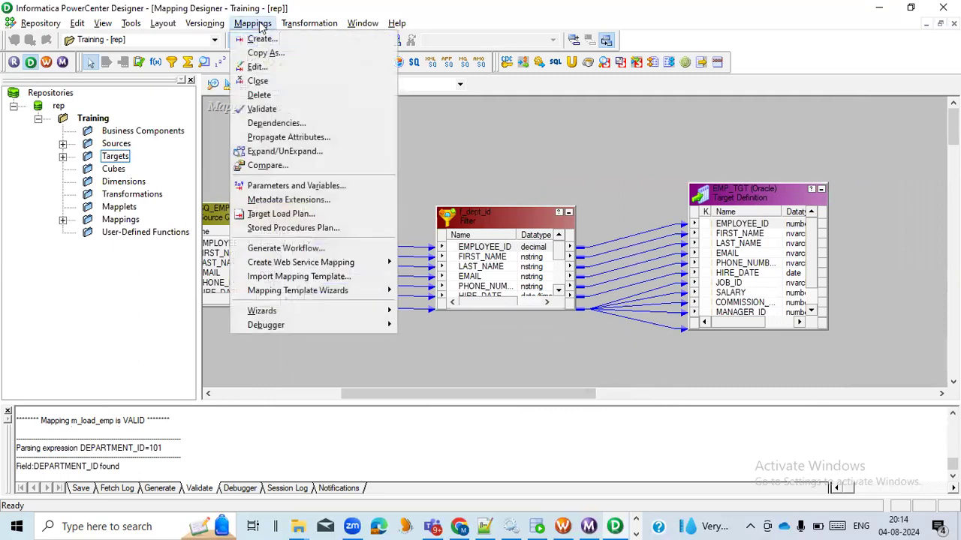
left_click(280, 109)
left_click_drag(184, 468, 15, 469)
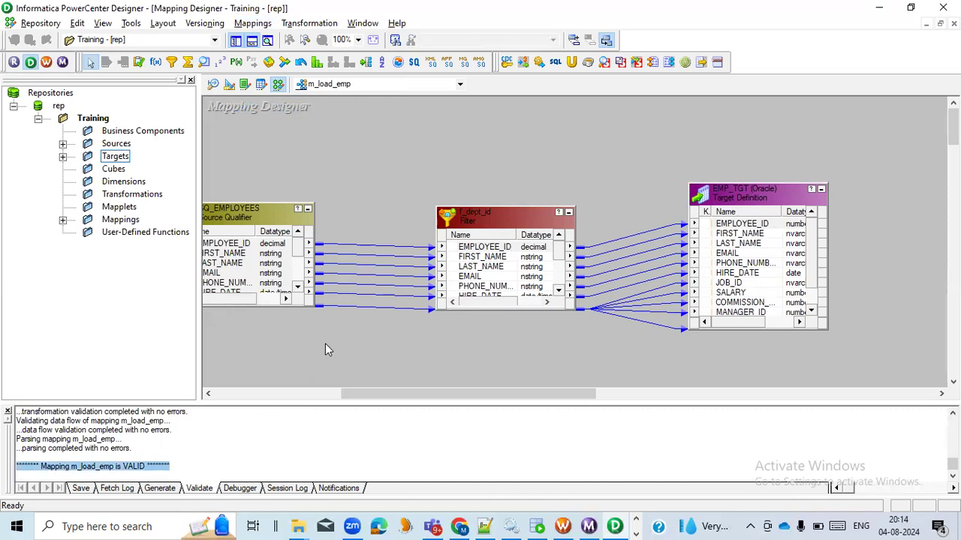
key("ctrl+s")
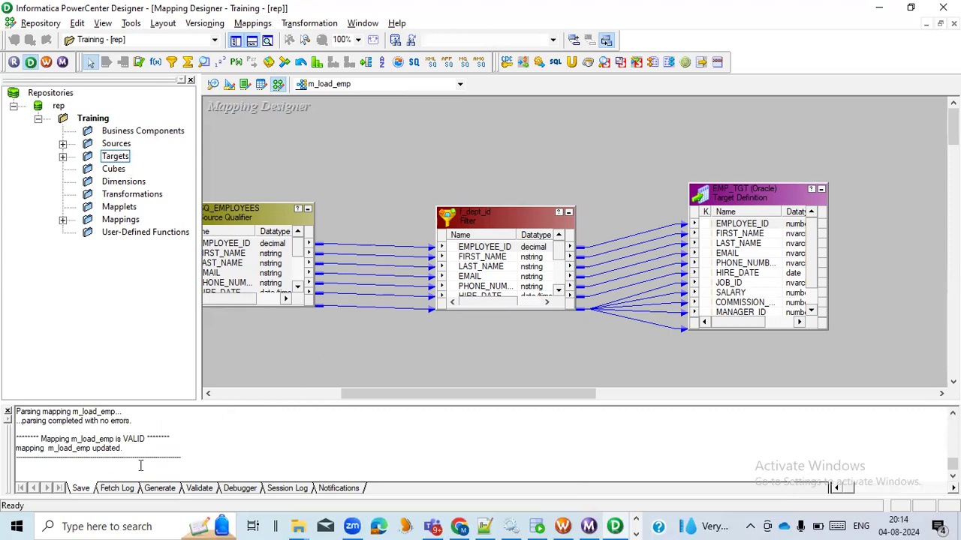
left_click_drag(133, 451, 21, 454)
Step: Switch to Workflow Manager, dismiss the open session editor, refresh the mapping of the s_load_emp session and save
left_click(563, 526)
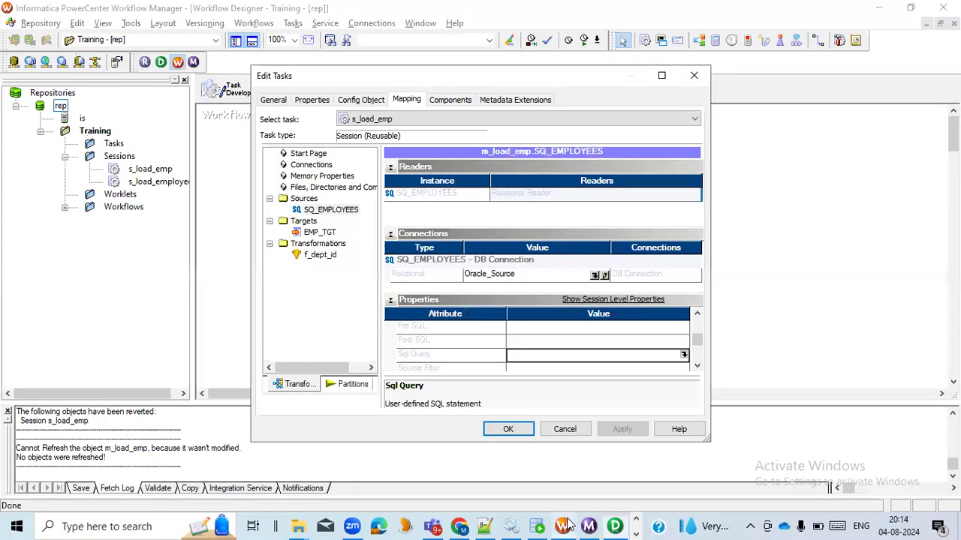
left_click(572, 430)
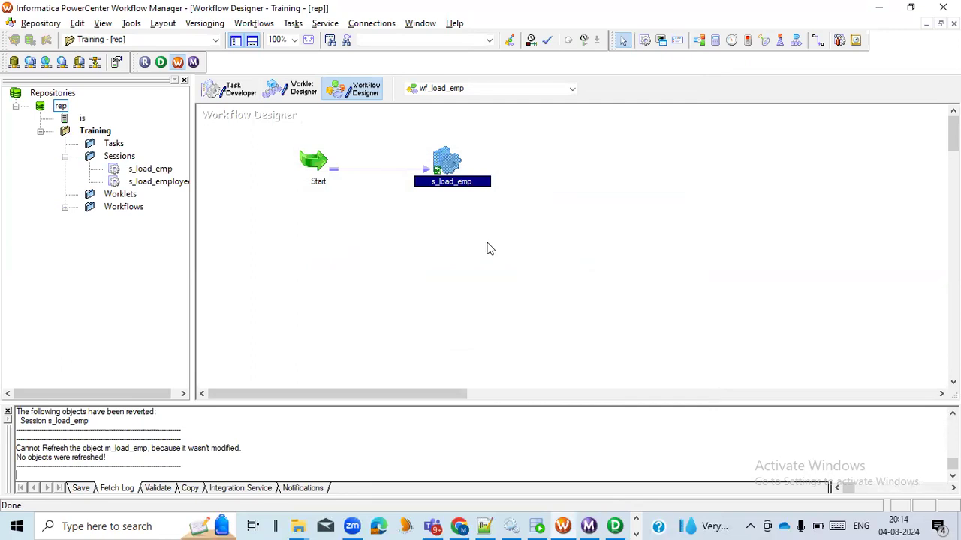
right_click(446, 160)
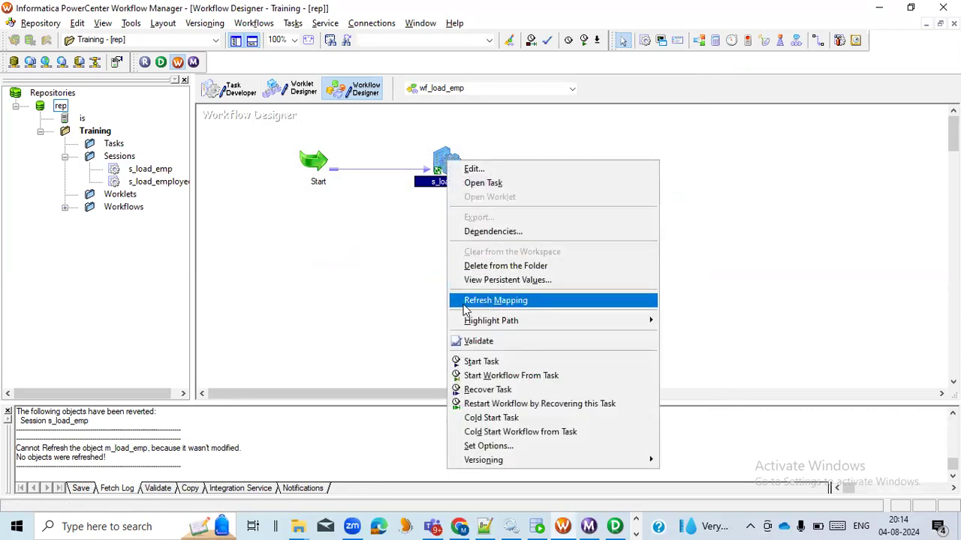
left_click(539, 303)
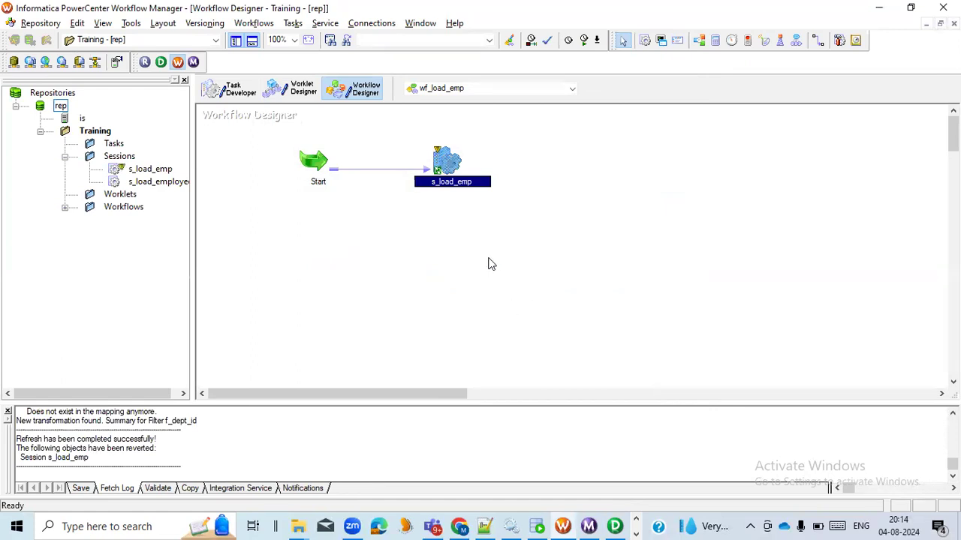
key("ctrl+s")
left_click(270, 218)
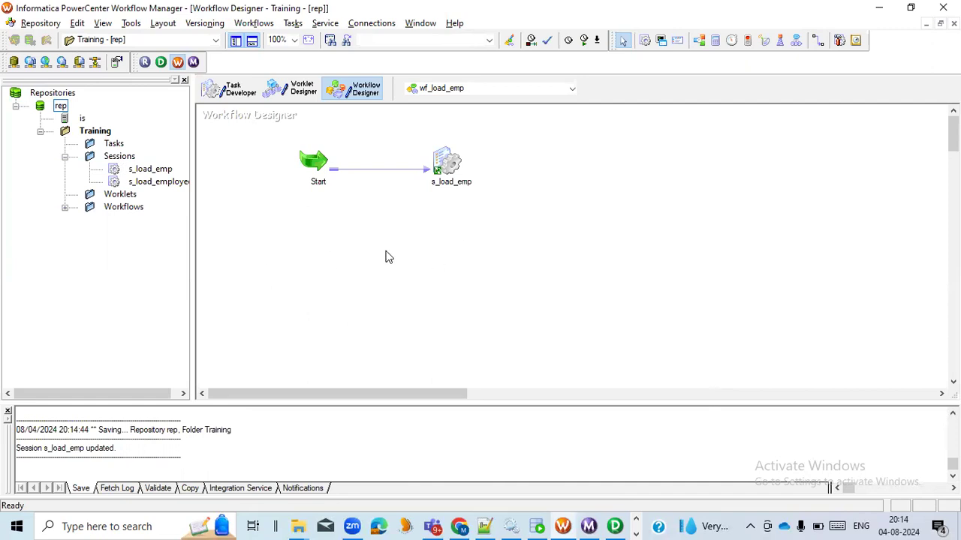
Step: Open the s_load_emp session's mapping settings and make sure the Truncate target table option is enabled for EMP_TGT
left_click(445, 163)
double_click(445, 163)
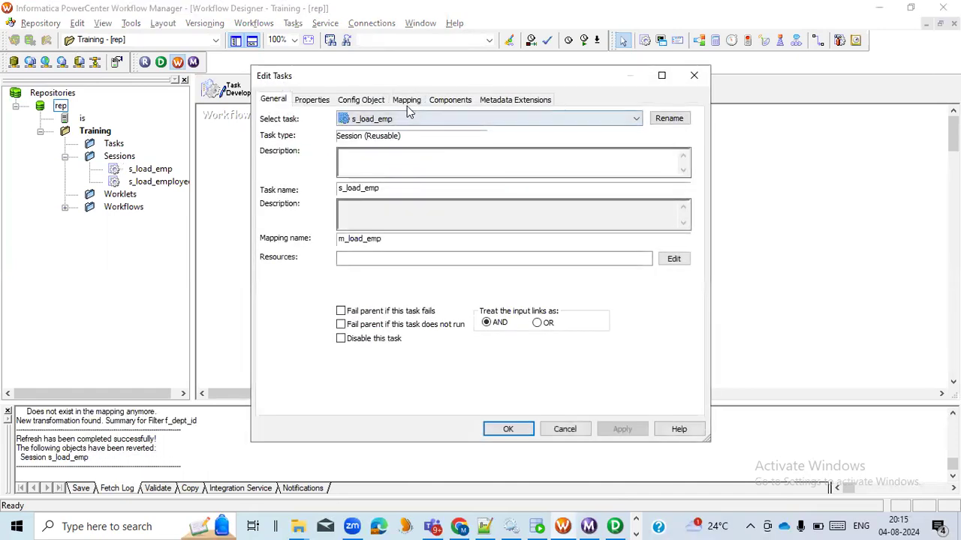
left_click(664, 76)
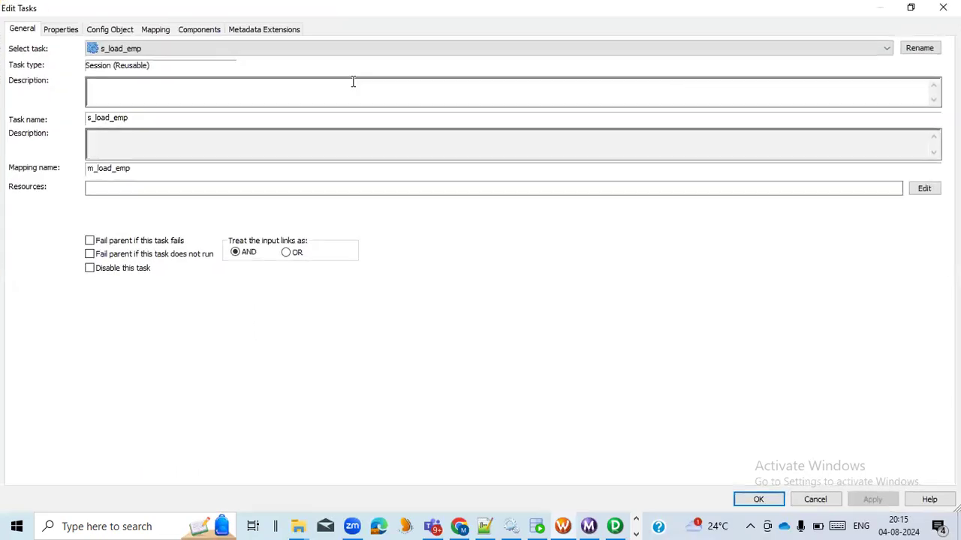
left_click(159, 31)
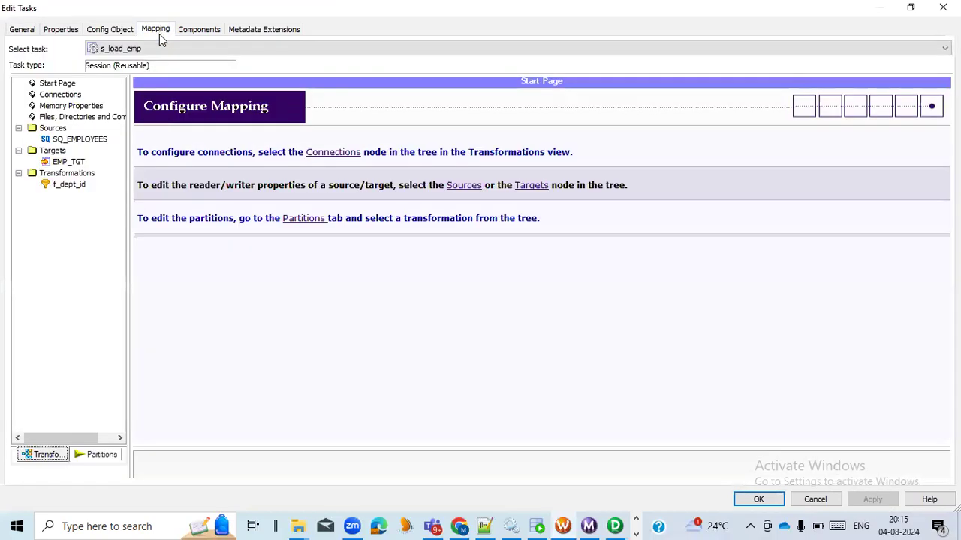
left_click(80, 162)
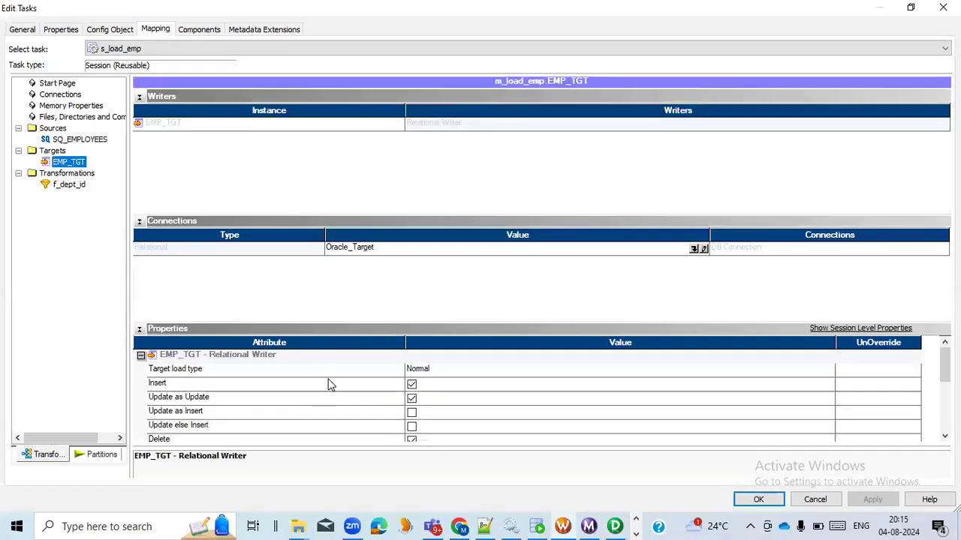
scroll(328, 385, "down", 1)
left_click(321, 415)
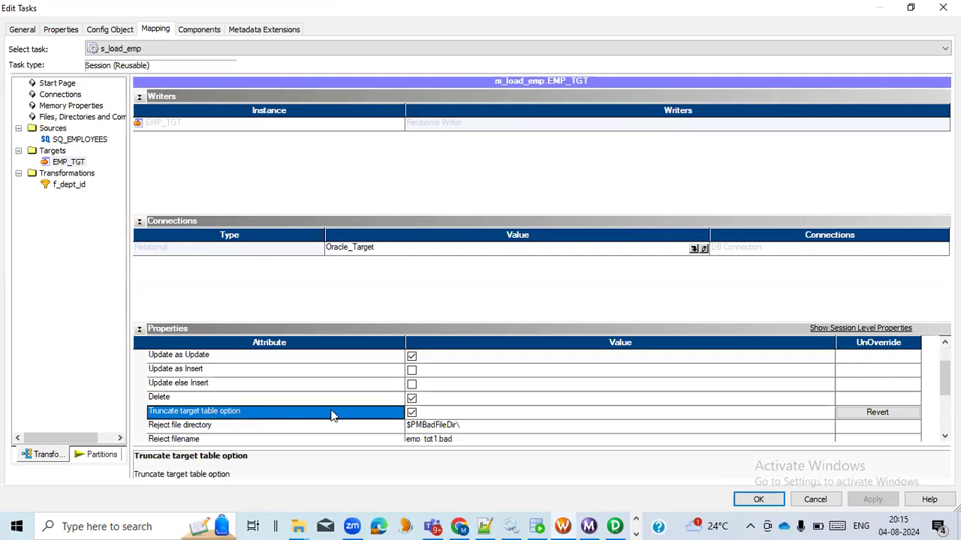
left_click(411, 414)
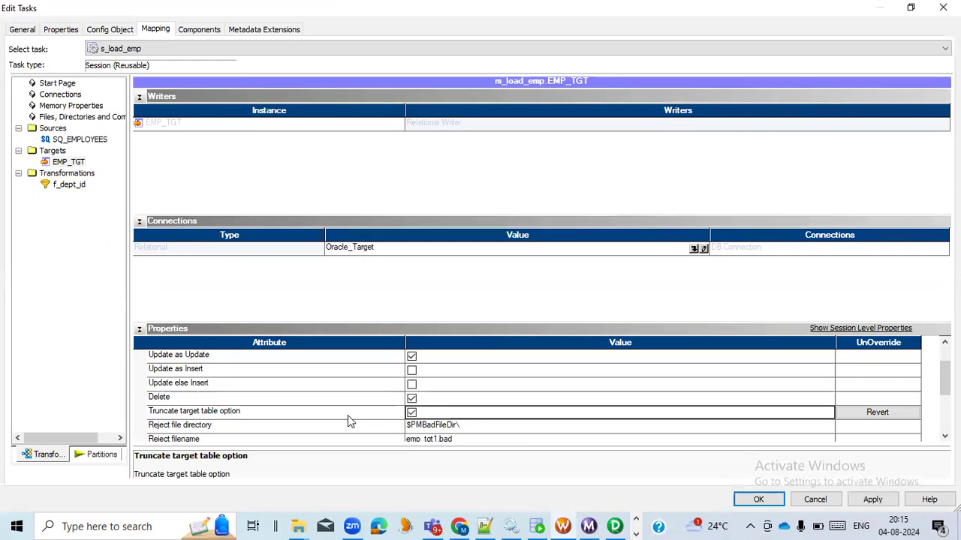
scroll(347, 414, "down", 1)
scroll(348, 408, "up", 1)
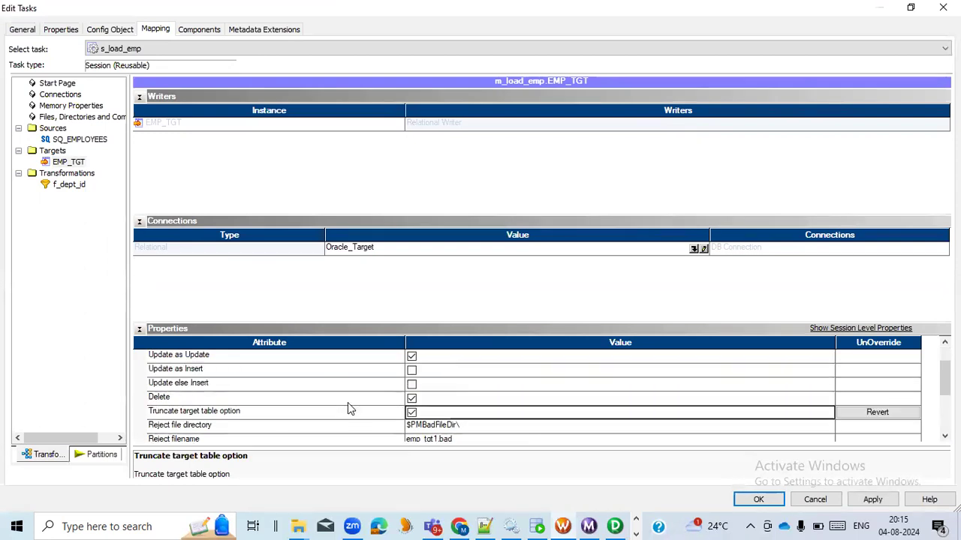
Step: Switch to Oracle SQL Developer and run SELECT * FROM EMP_TGT on the CORE connection to examine the rows' department IDs
left_click(535, 527)
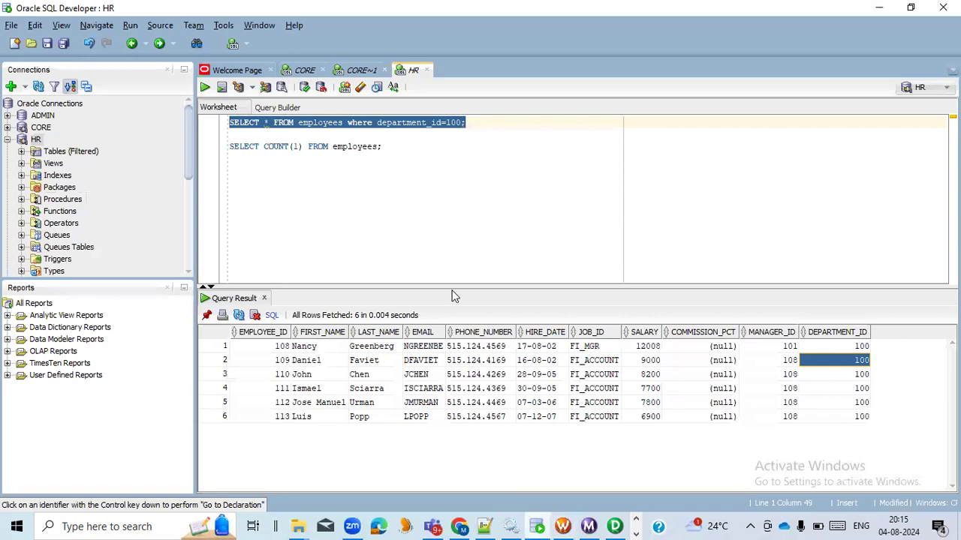
left_click(360, 70)
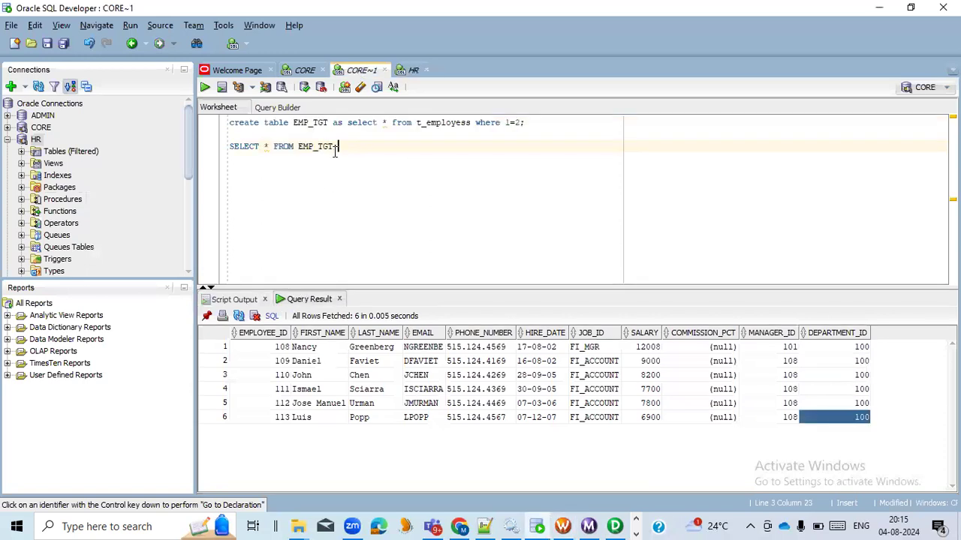
left_click_drag(355, 147, 210, 151)
key("ctrl+Return")
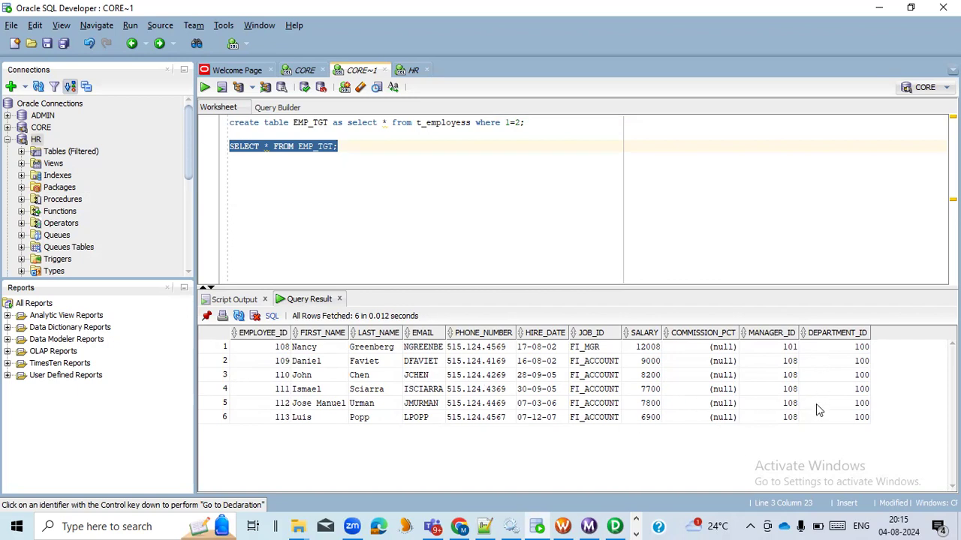
left_click(829, 350)
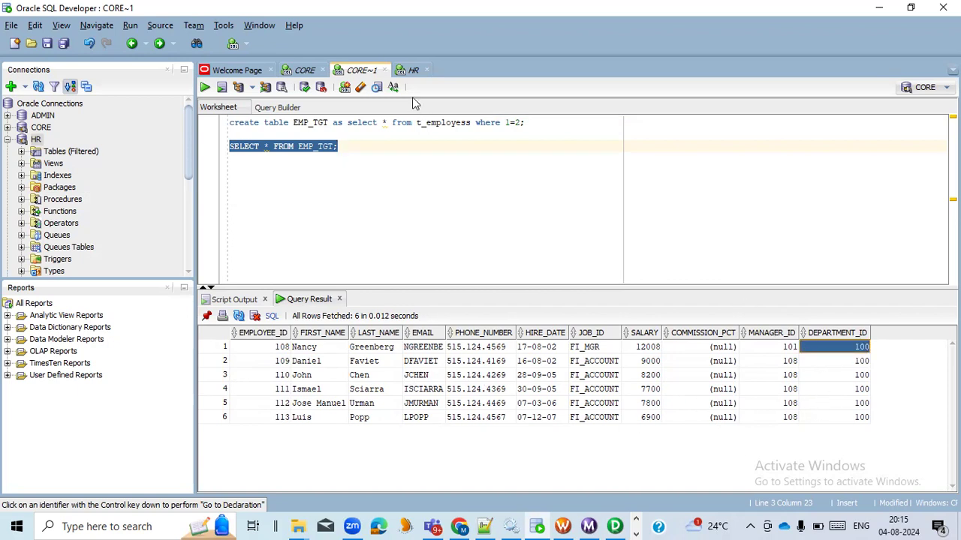
left_click(412, 72)
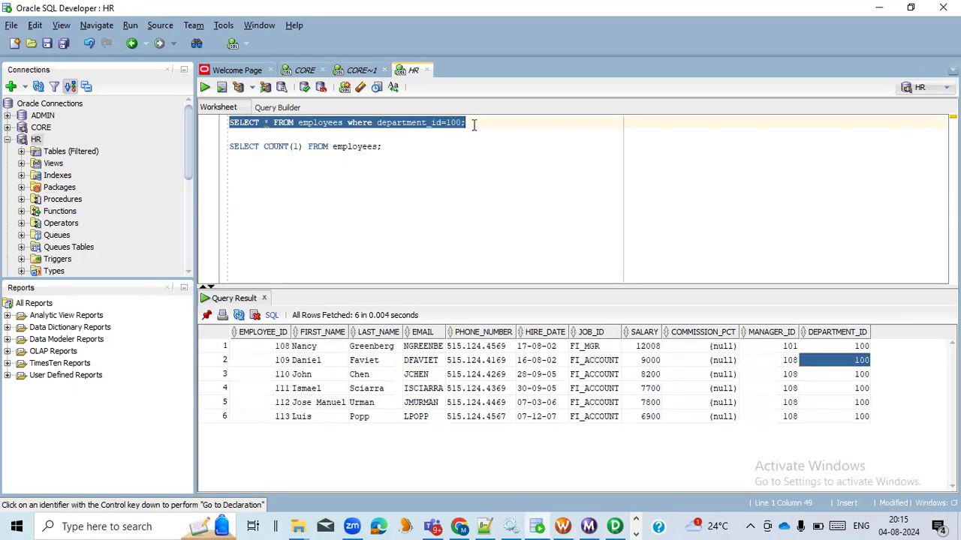
left_click(364, 71)
Step: Return to Workflow Manager, apply the s_load_emp session settings and save the wf_load_emp workflow
key("alt+Tab")
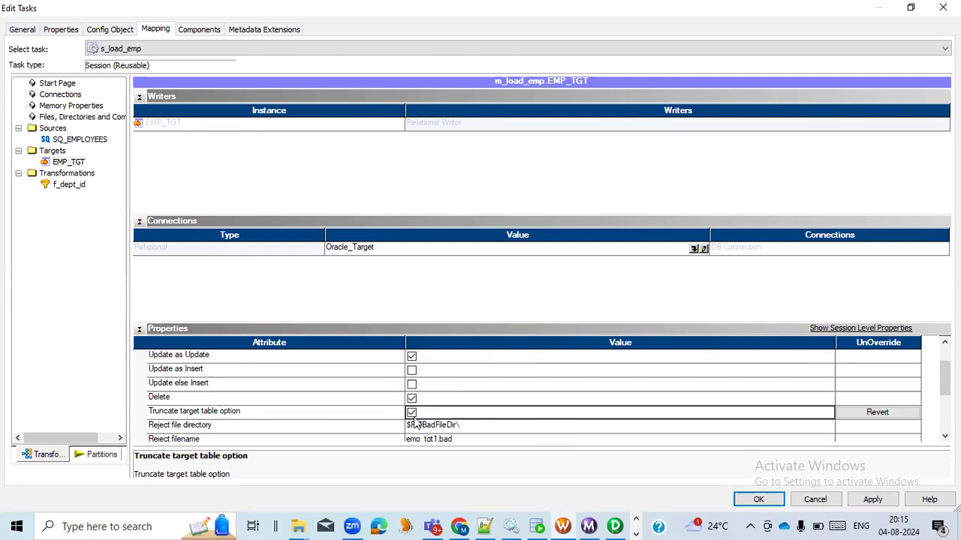
left_click(873, 499)
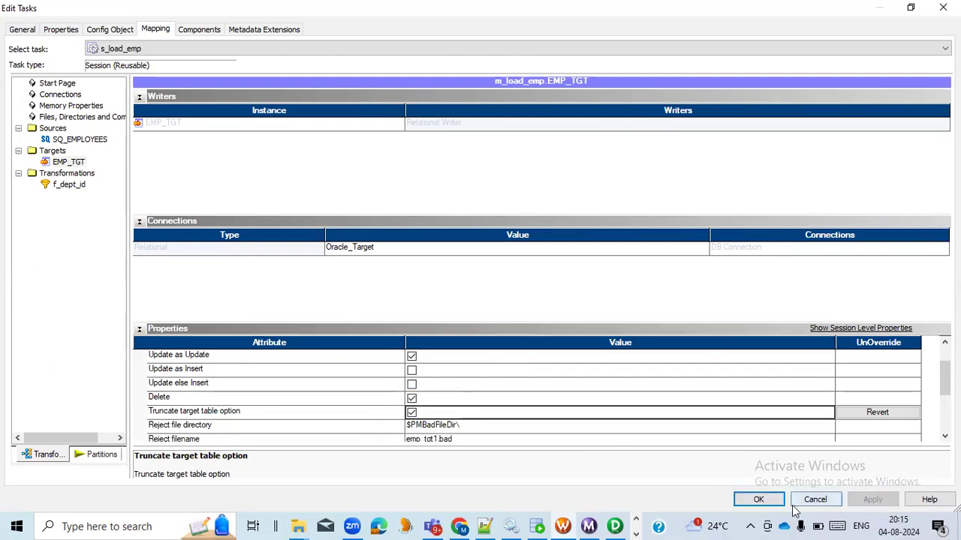
left_click(757, 500)
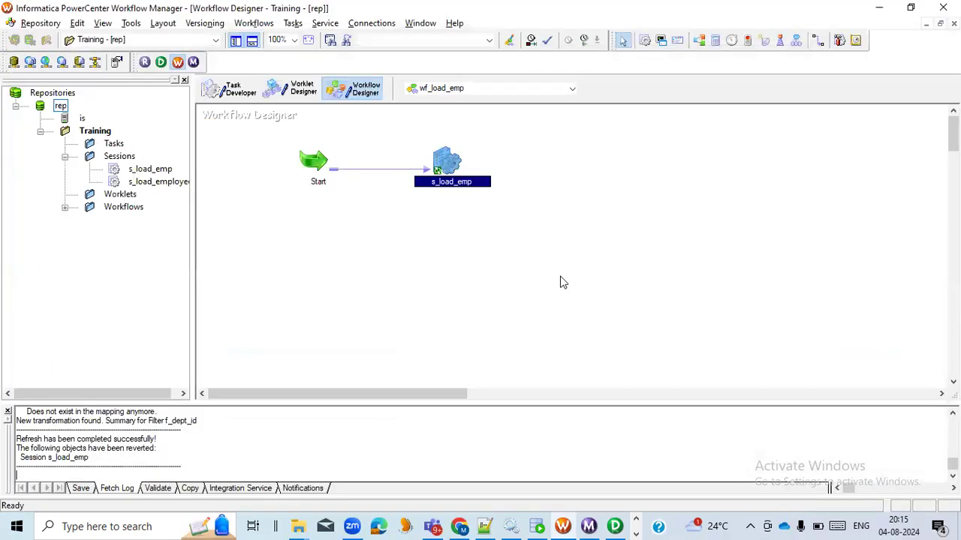
key("ctrl+s")
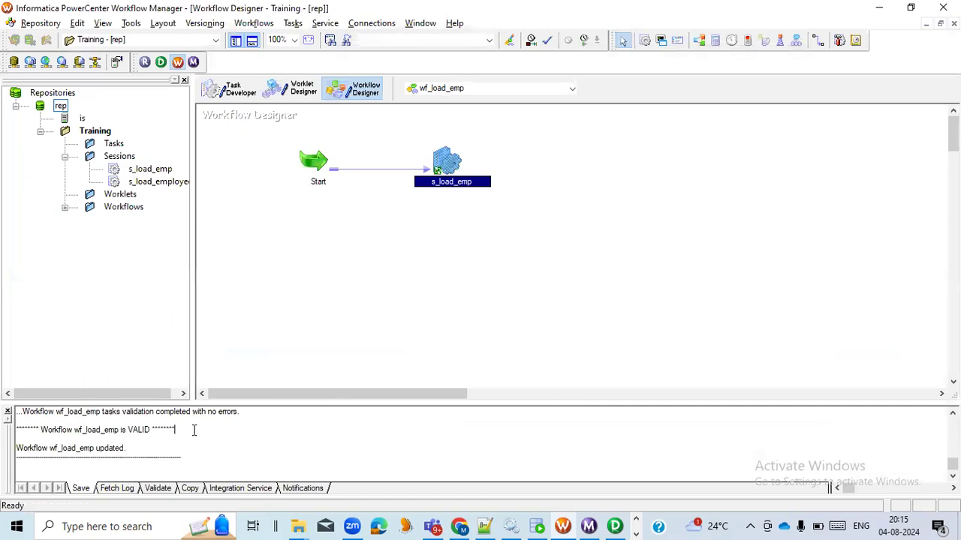
left_click_drag(130, 452, 15, 452)
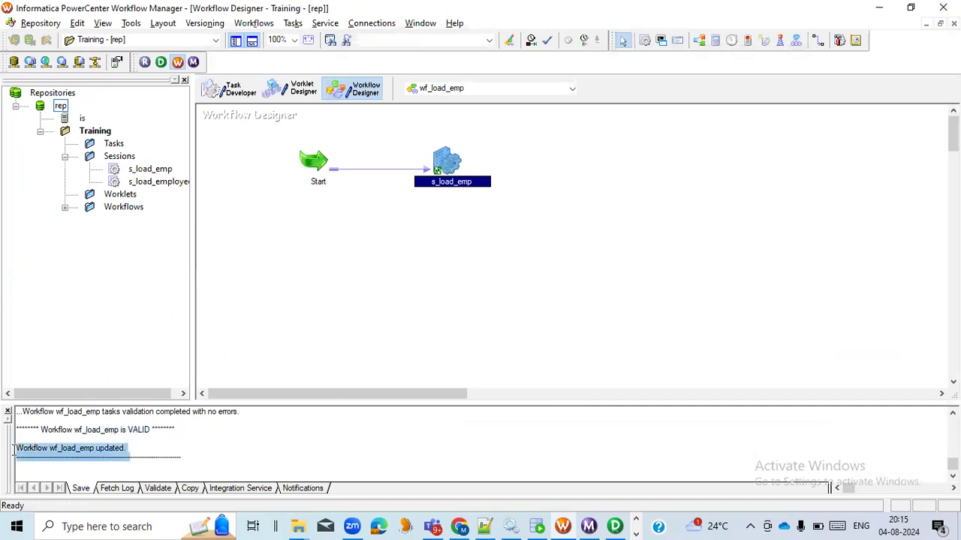
Step: Start the wf_load_emp workflow and examine the s_load_emp run's source and target statistics in Workflow Monitor
left_click(377, 288)
right_click(577, 151)
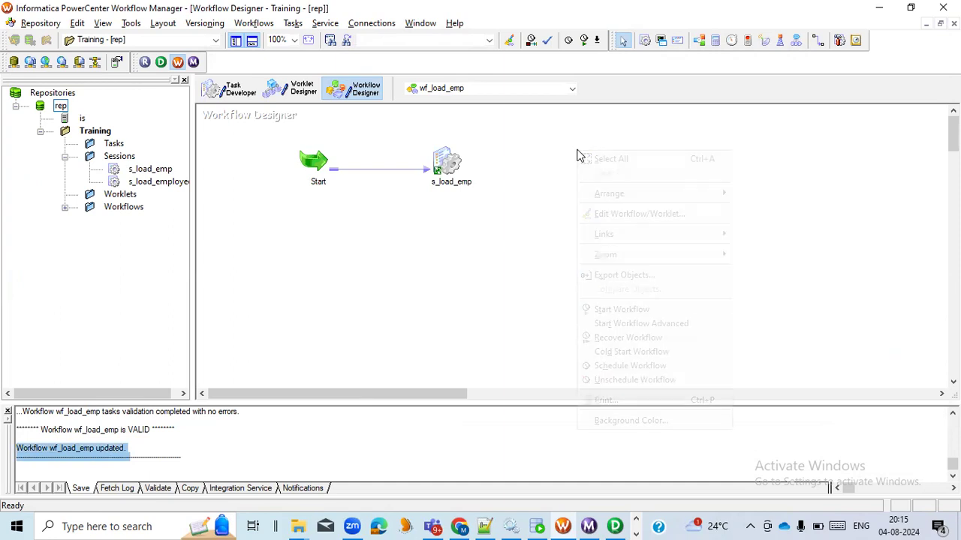
left_click(628, 312)
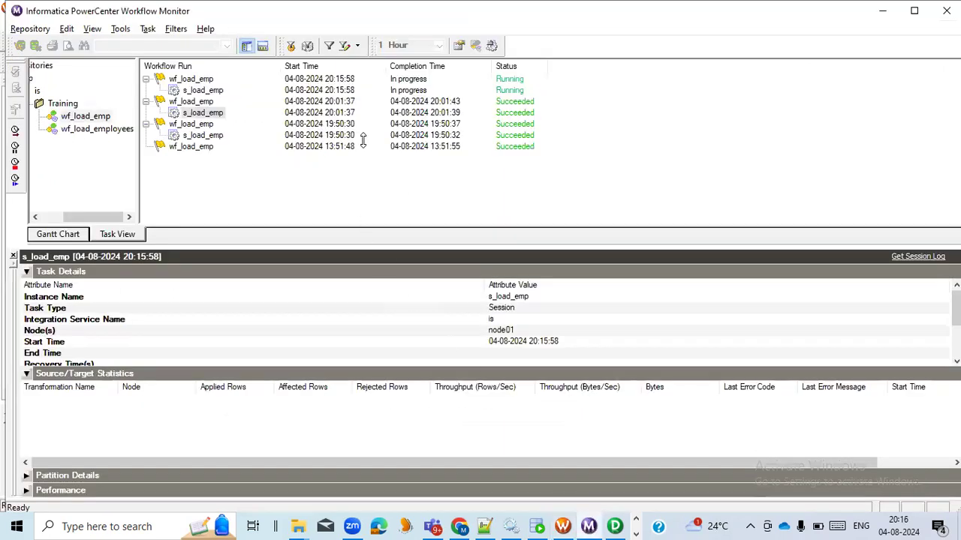
left_click(205, 91)
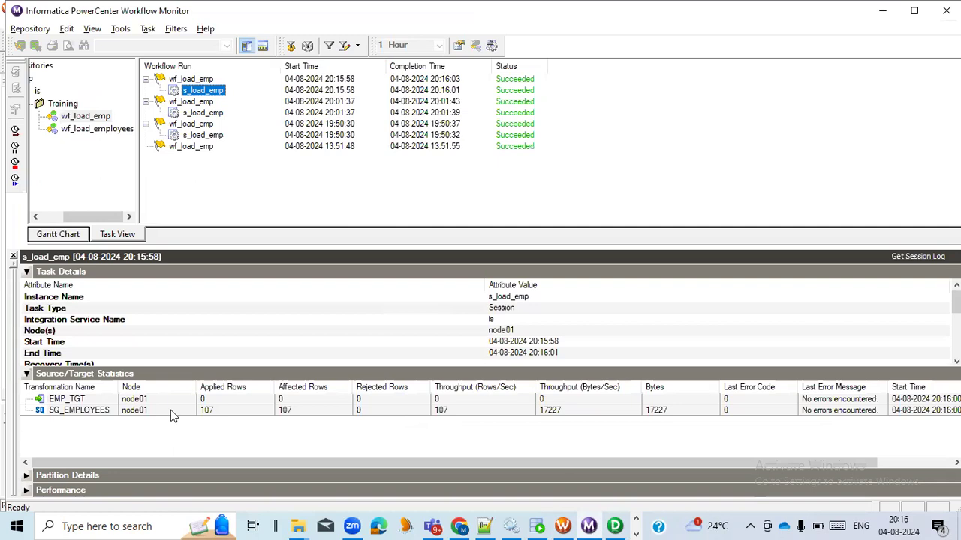
left_click_drag(449, 463, 351, 445)
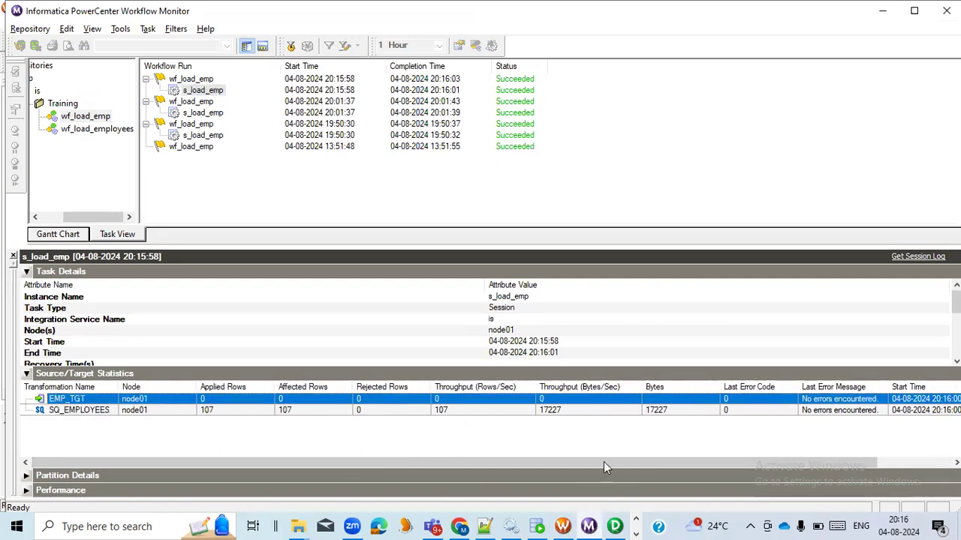
Step: Switch to PowerCenter Designer and review the filter condition of the f_dept_id transformation in m_load_emp
left_click(615, 527)
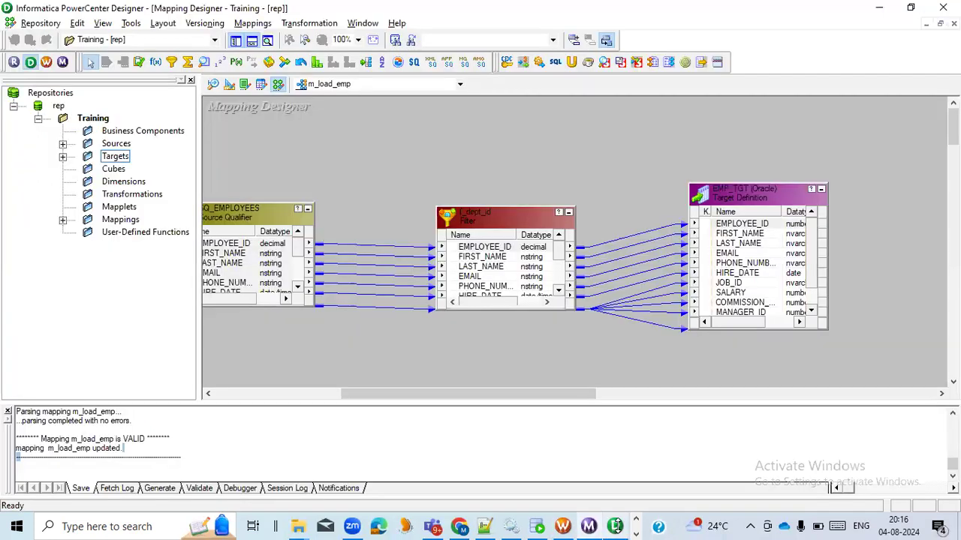
double_click(515, 215)
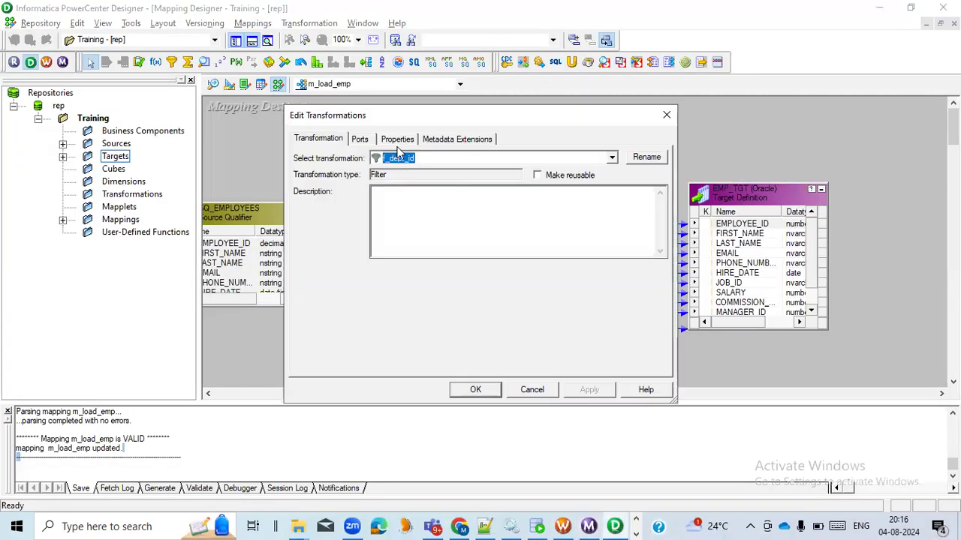
left_click(397, 140)
left_click(650, 200)
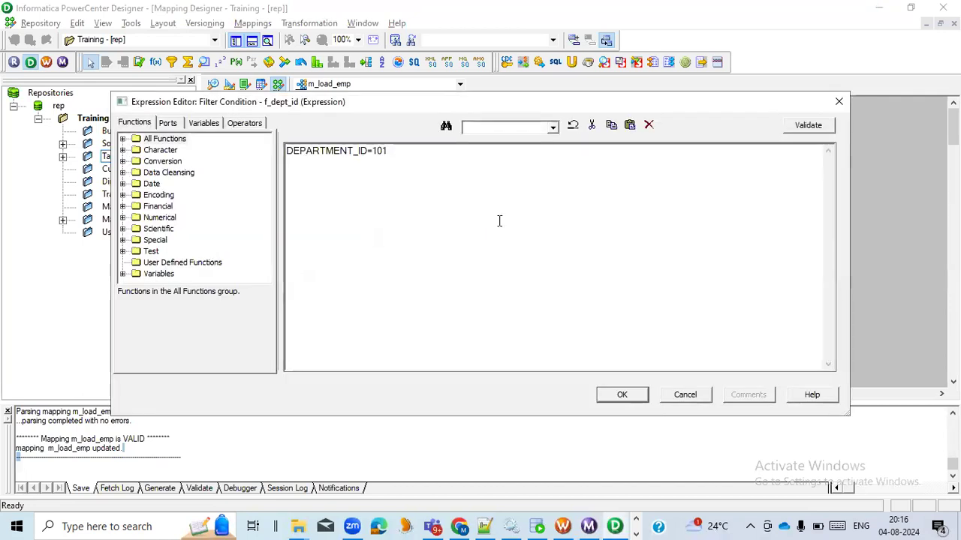
left_click(696, 395)
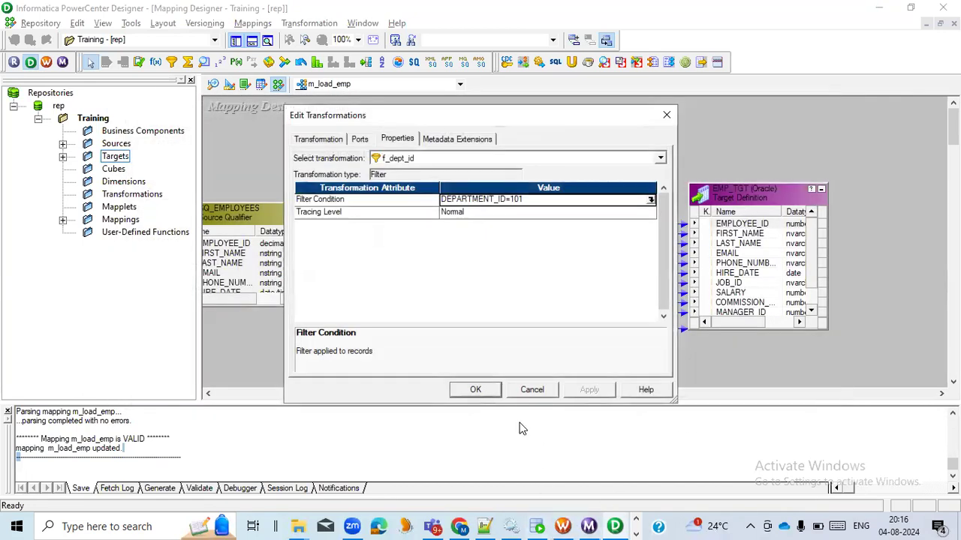
left_click(475, 390)
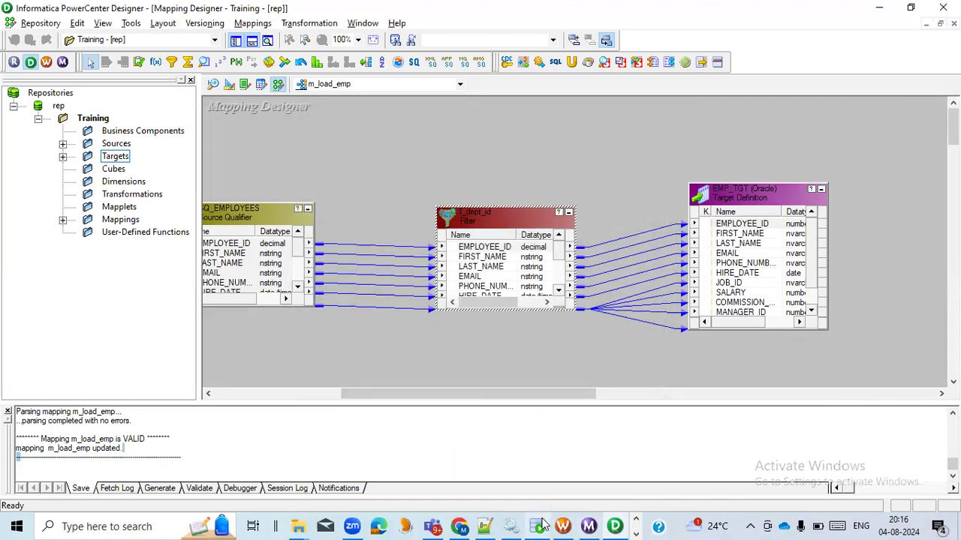
Step: Switch to Workflow Manager and review the EMP_TGT writer properties of the s_load_emp session, including the Truncate target table option
mouse_move(543, 523)
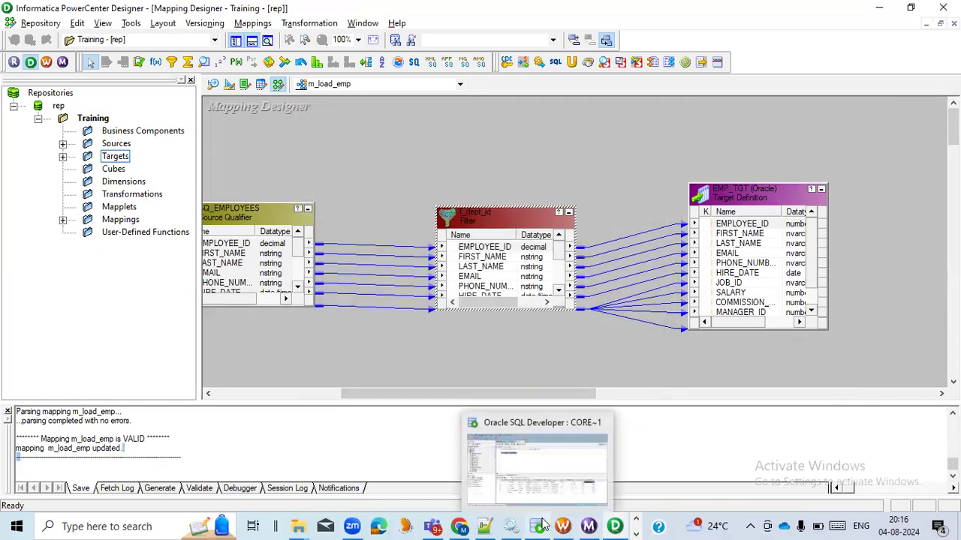
left_click(563, 526)
left_click(442, 163)
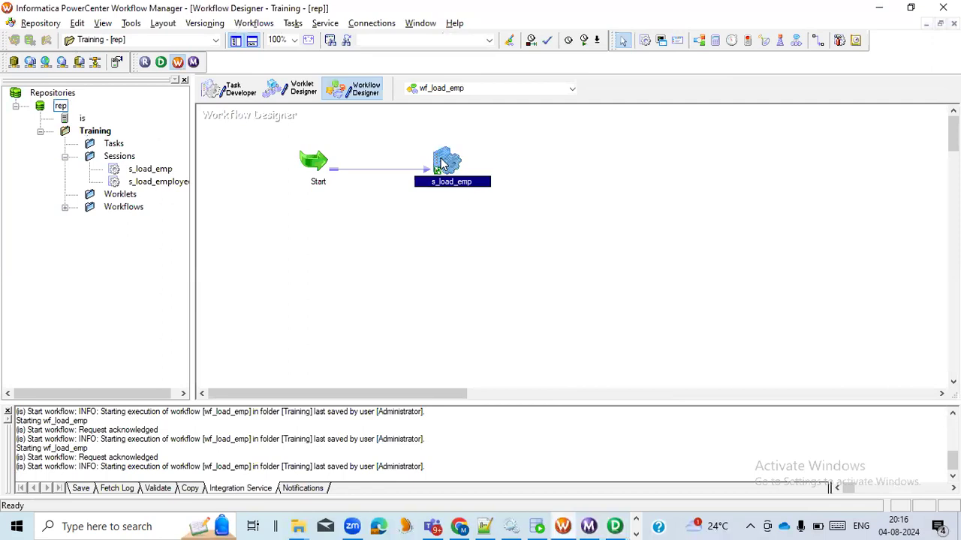
double_click(443, 164)
left_click(407, 100)
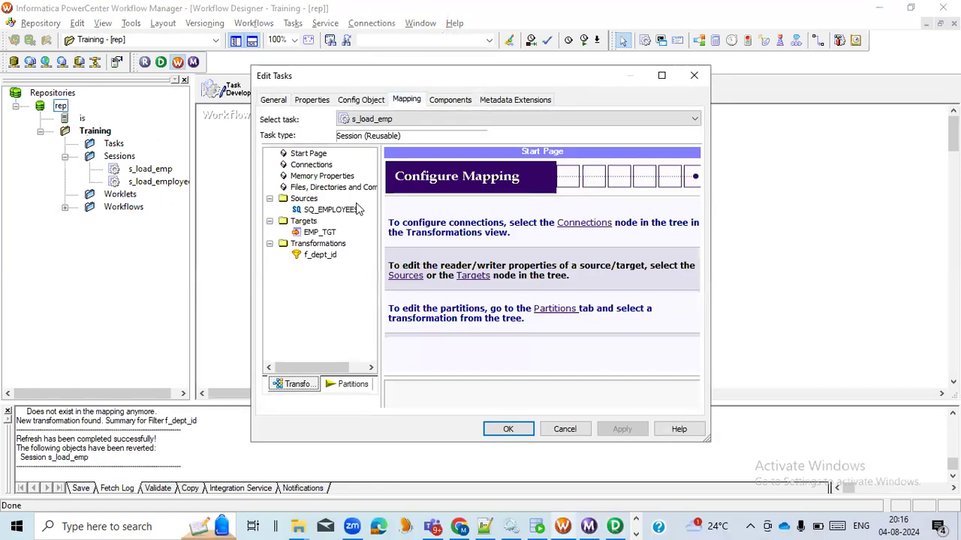
left_click(320, 232)
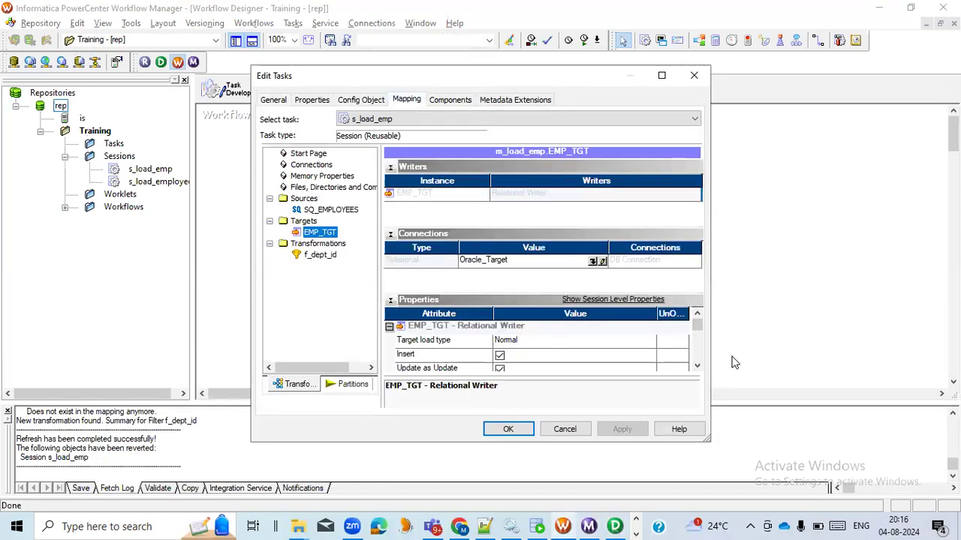
scroll(697, 366, "down", 2)
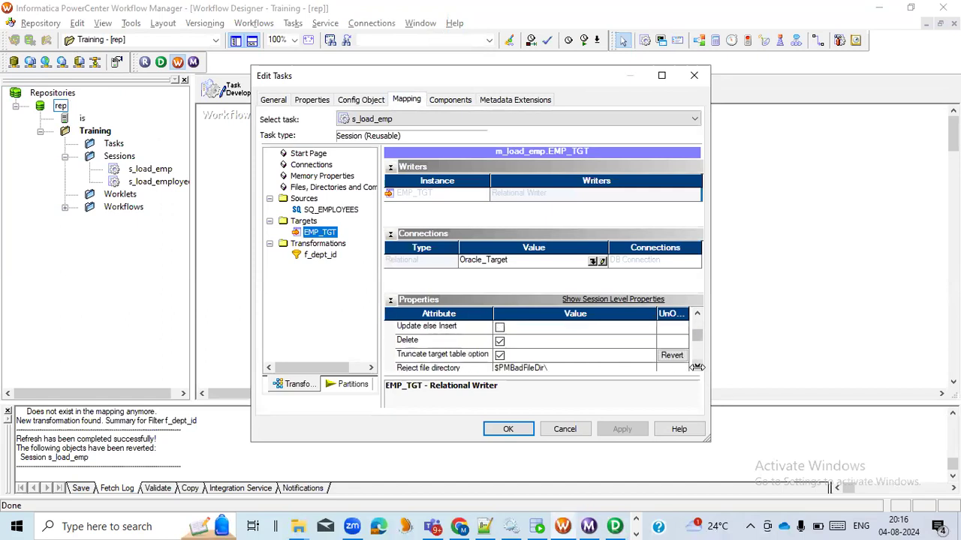
scroll(697, 366, "down", 4)
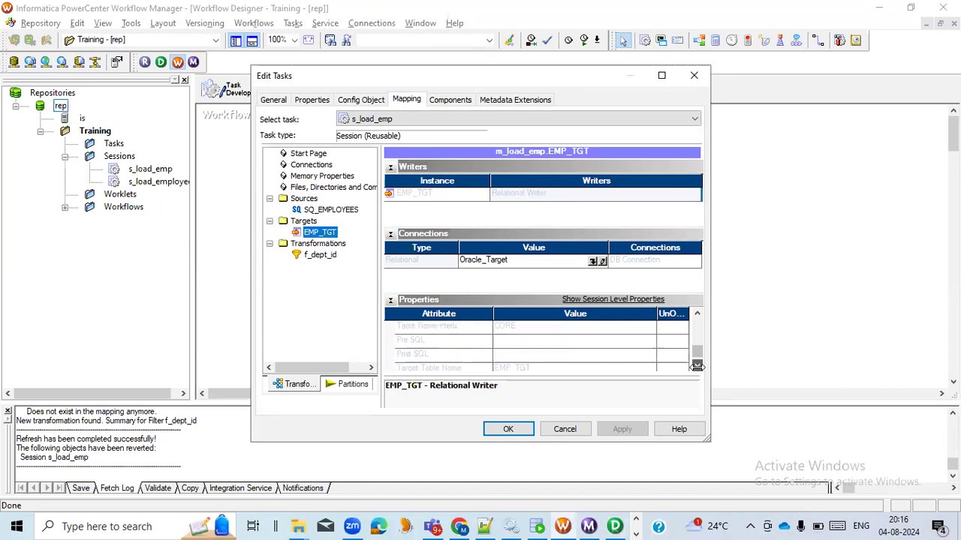
left_click(511, 431)
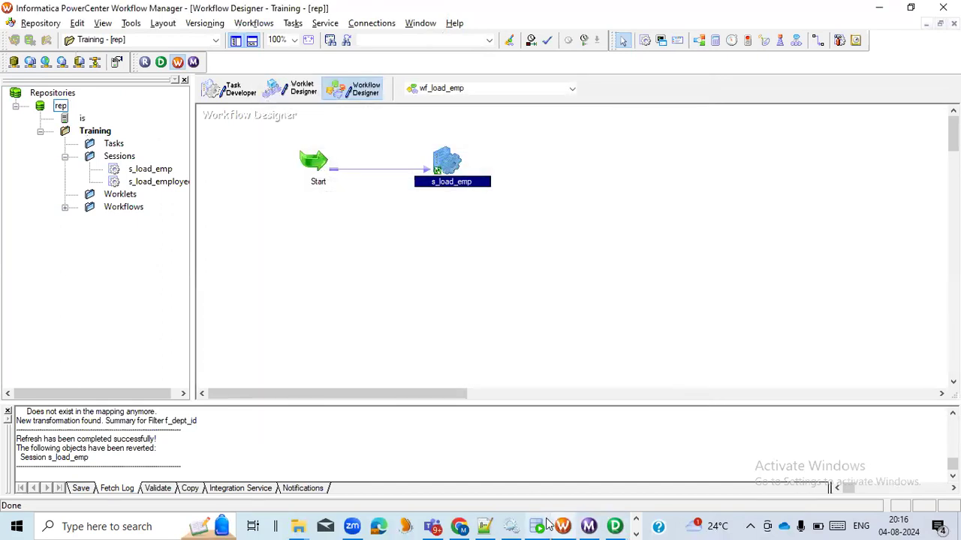
Step: Switch to Oracle SQL Developer and rerun SELECT * FROM EMP_TGT to check the target table after the load
left_click(546, 525)
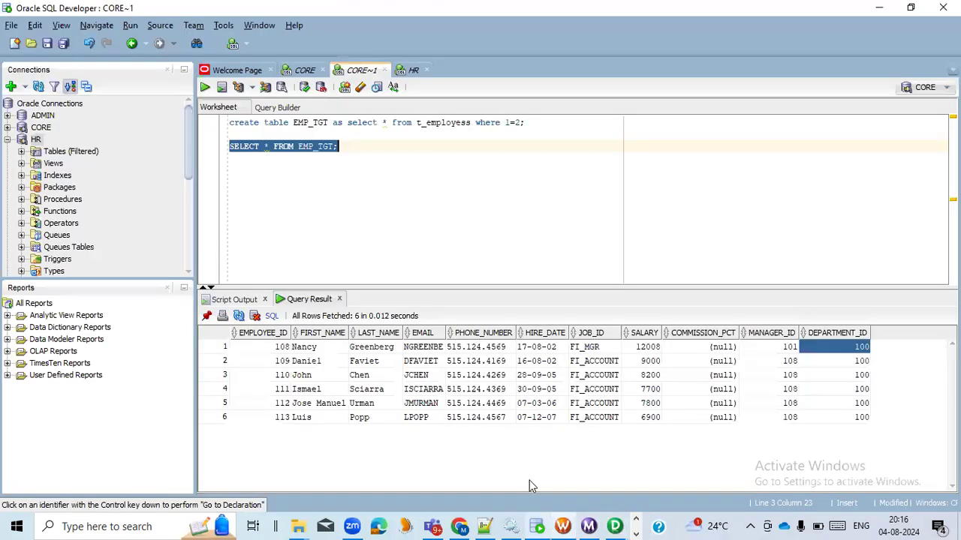
left_click(204, 88)
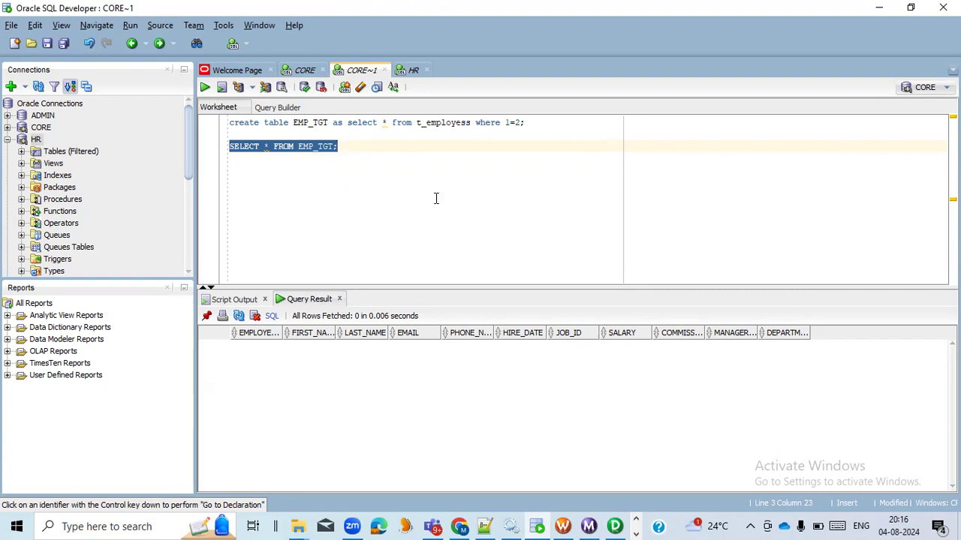
Step: Switch to Workflow Monitor and open the session log of the latest s_load_emp run in a maximized window
left_click(589, 526)
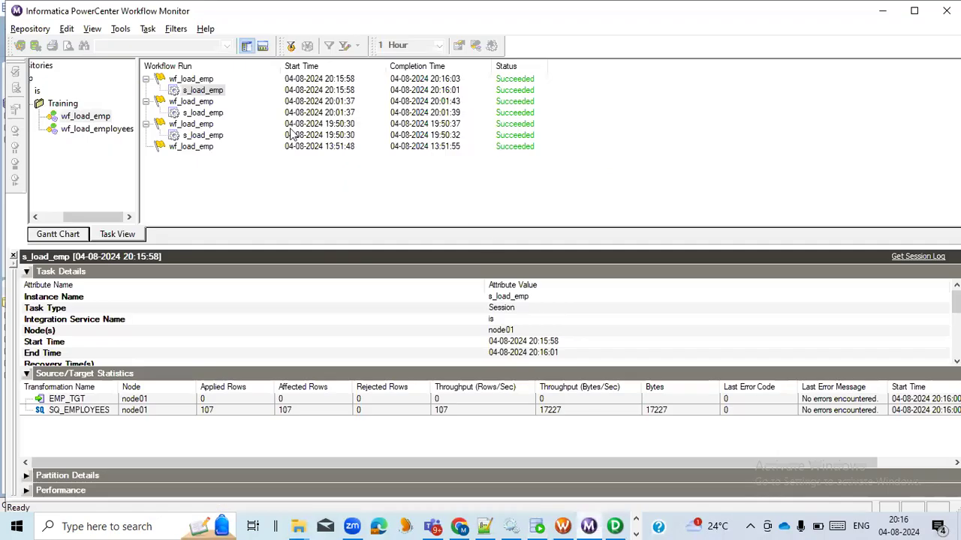
right_click(209, 93)
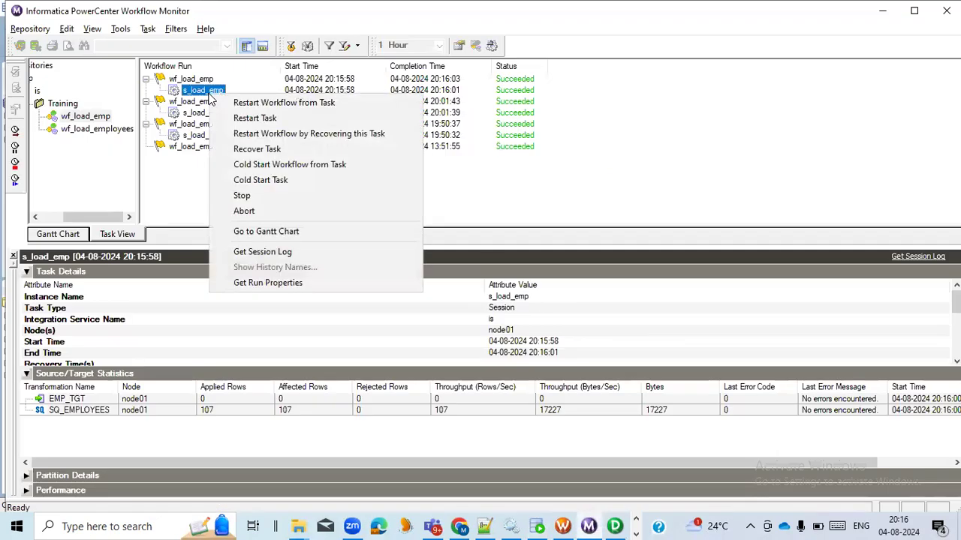
left_click(250, 254)
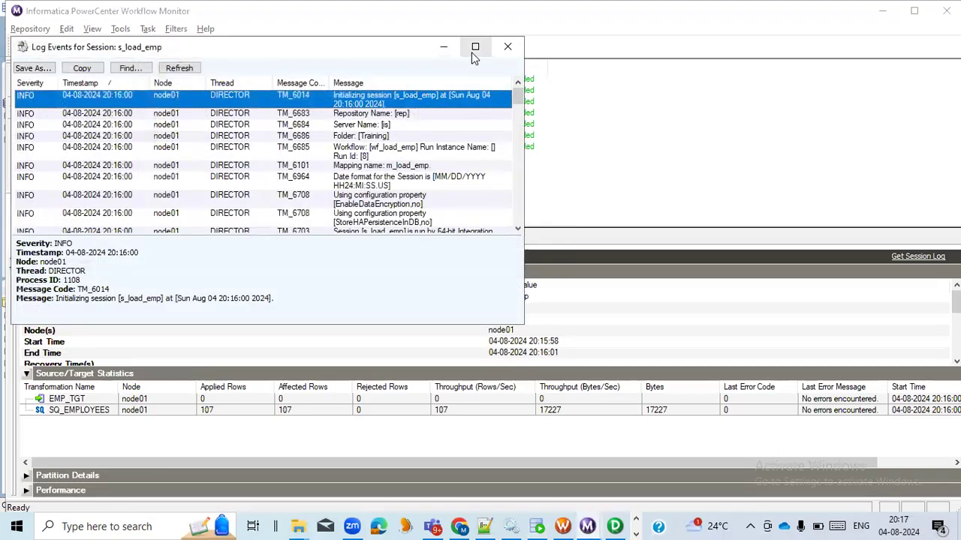
left_click(473, 47)
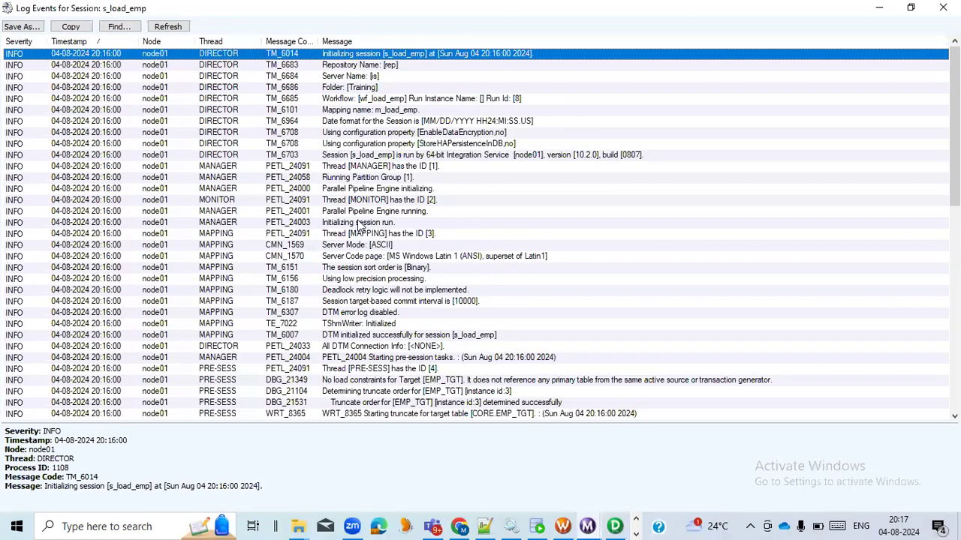
Step: Examine the session log's truncate entries, source SQL query and load summaries for SQ_EMPLOYEES and EMP_TGT, and close the log
scroll(364, 231, "down", 3)
scroll(364, 232, "down", 7)
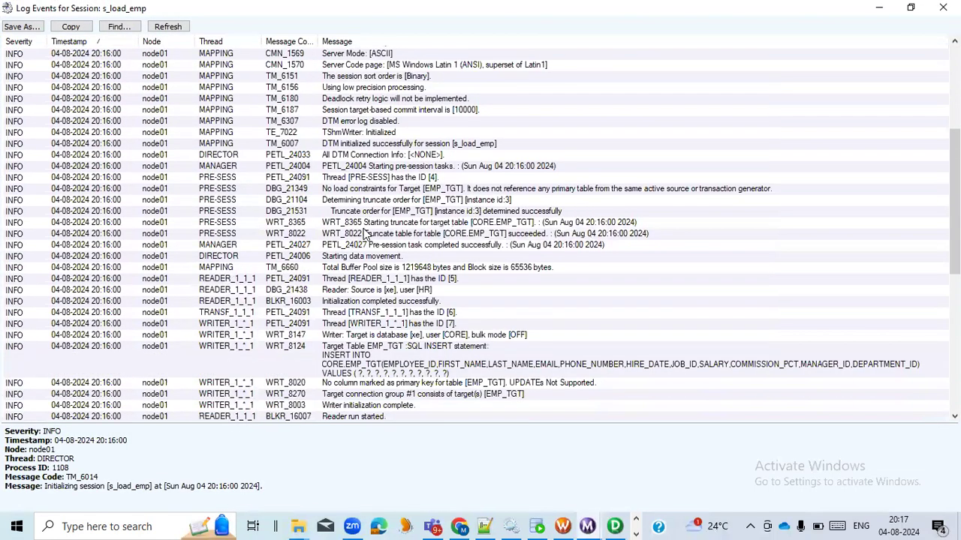
scroll(367, 236, "down", 7)
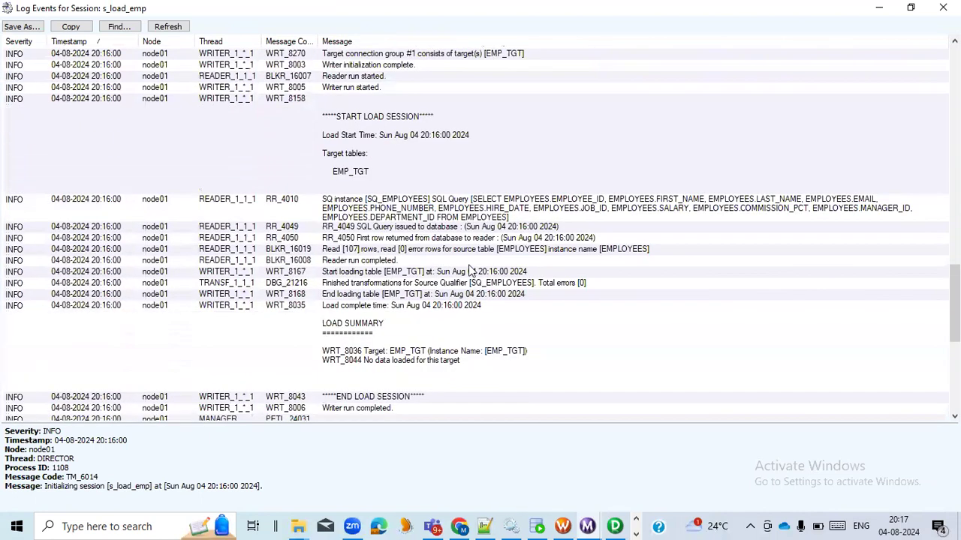
left_click(514, 210)
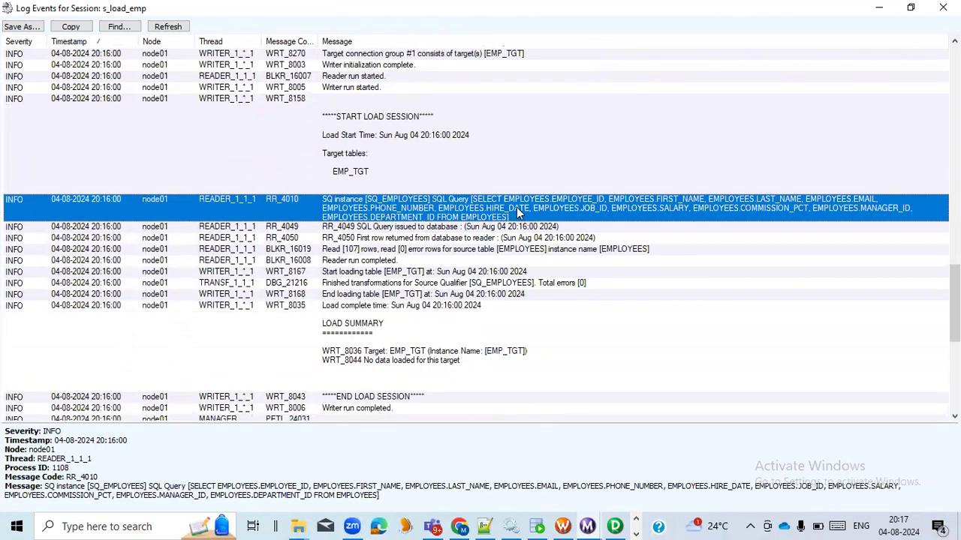
scroll(436, 212, "down", 1)
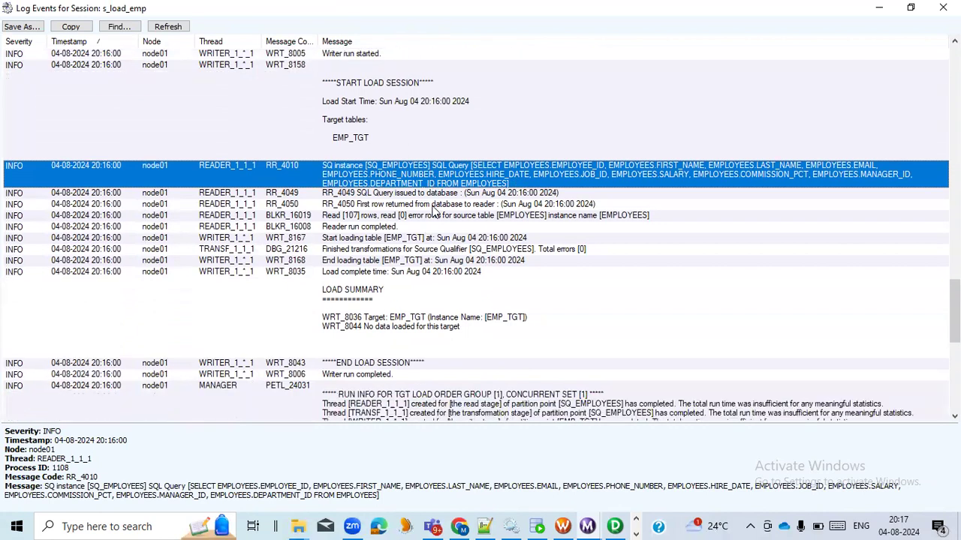
scroll(422, 183, "down", 4)
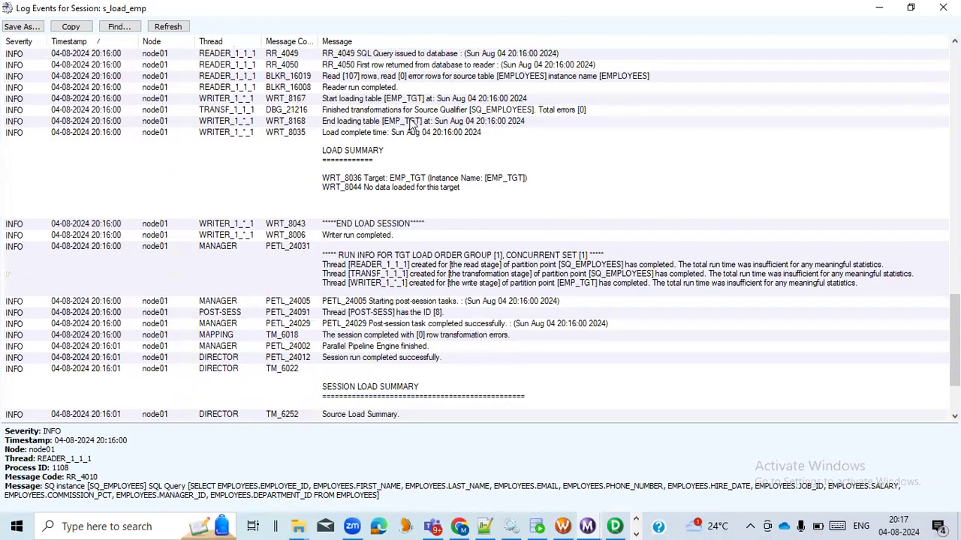
scroll(432, 171, "down", 5)
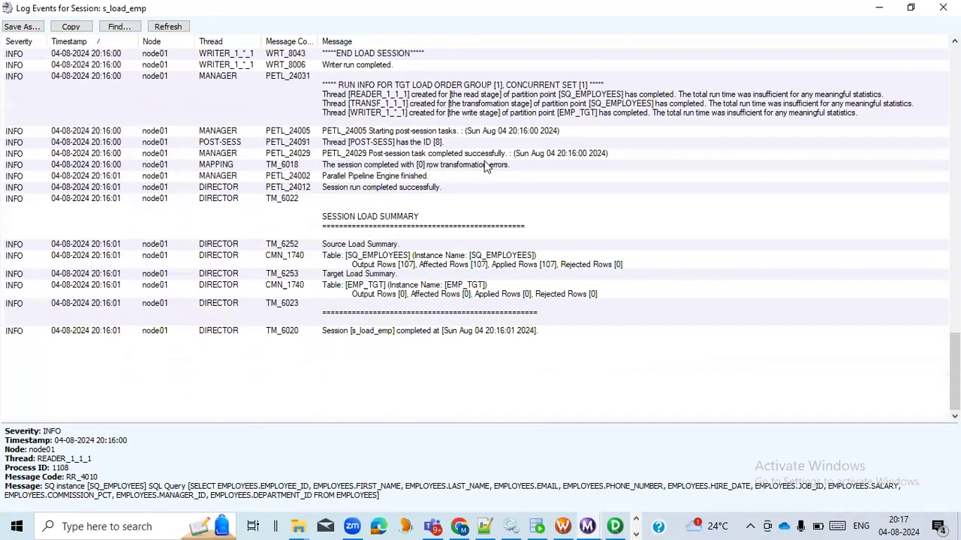
left_click(475, 268)
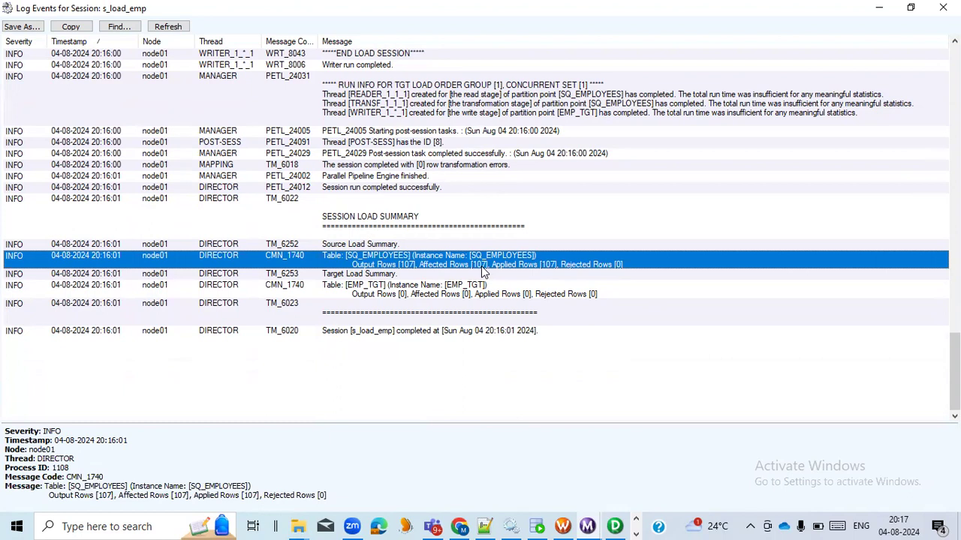
left_click(469, 298)
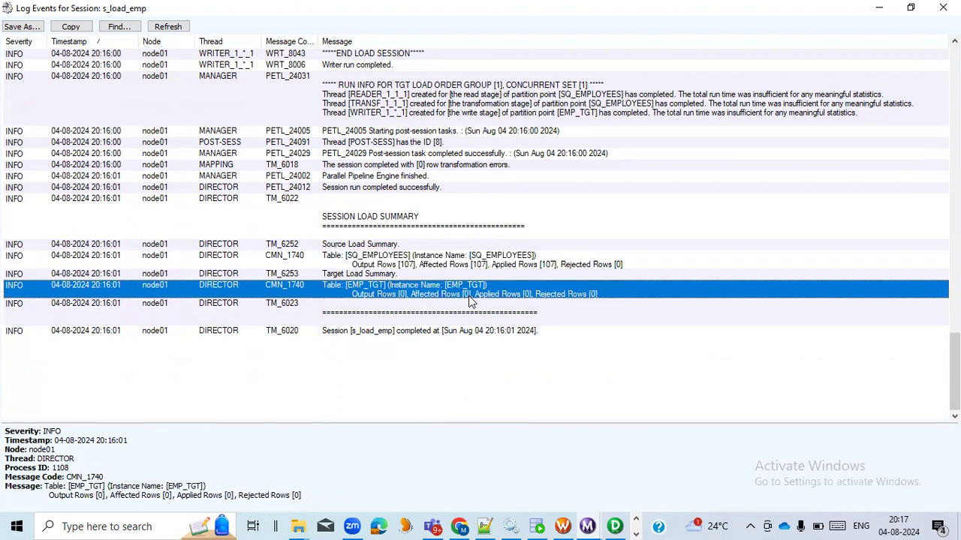
left_click(943, 8)
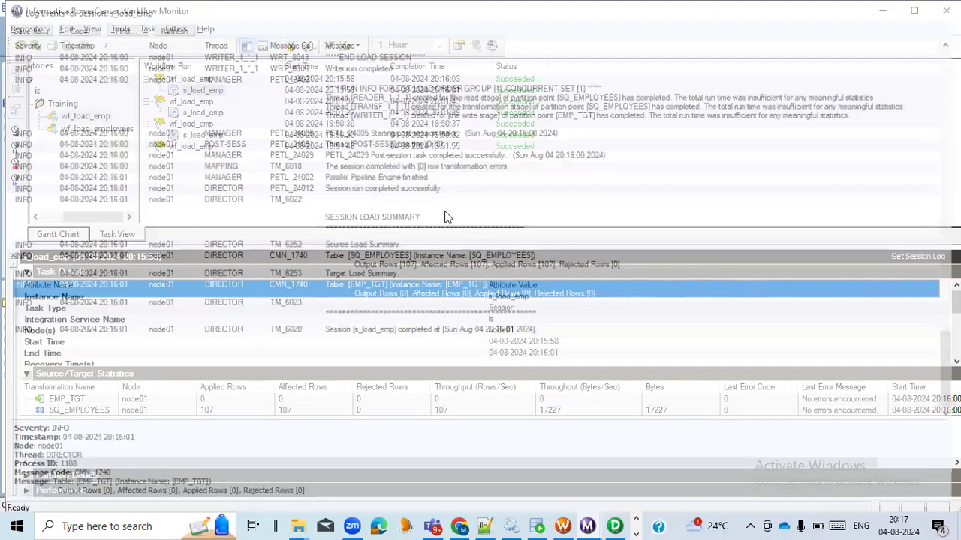
Step: Switch to PowerCenter Designer, reopen the filter condition of f_dept_id and validate the DEPARTMENT_ID=101 expression
left_click(617, 526)
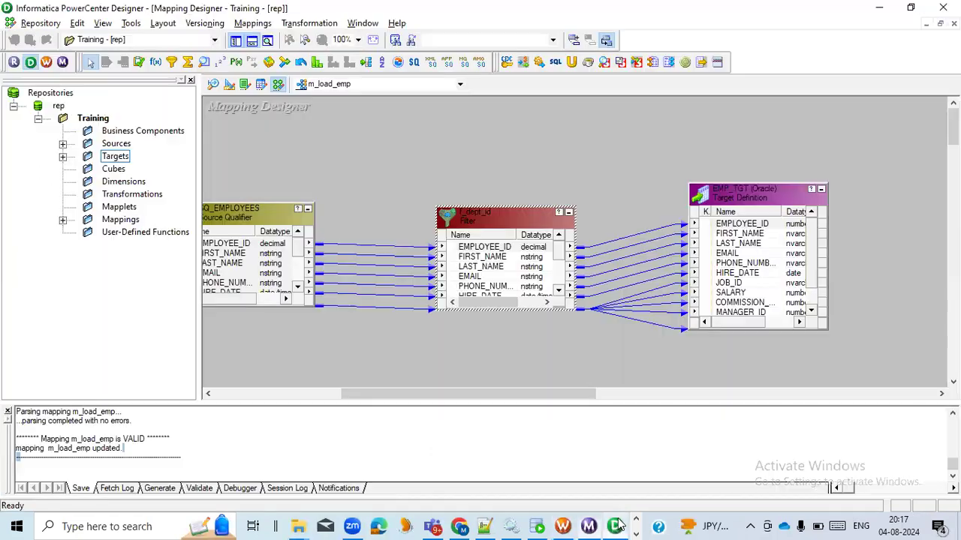
left_click(497, 213)
double_click(503, 213)
left_click(397, 139)
left_click(650, 200)
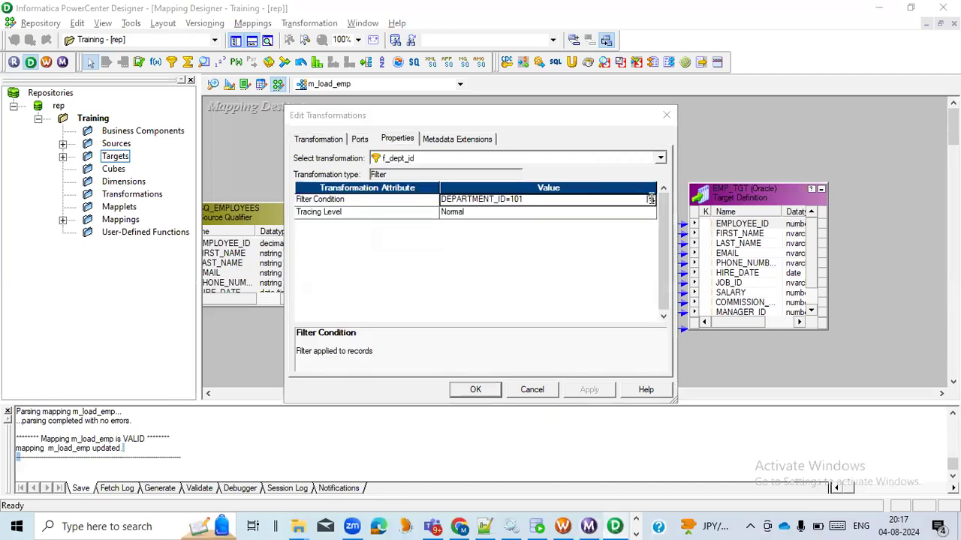
left_click(800, 127)
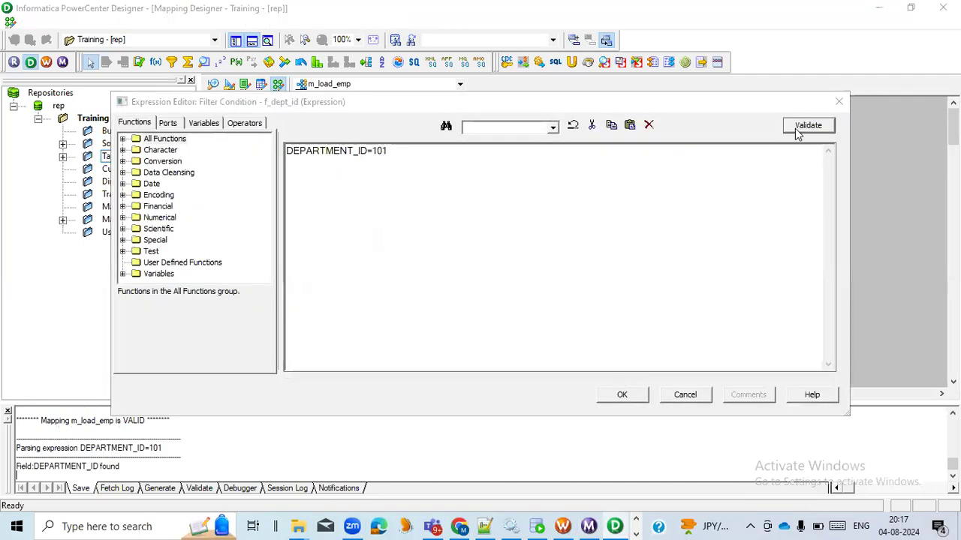
left_click(557, 212)
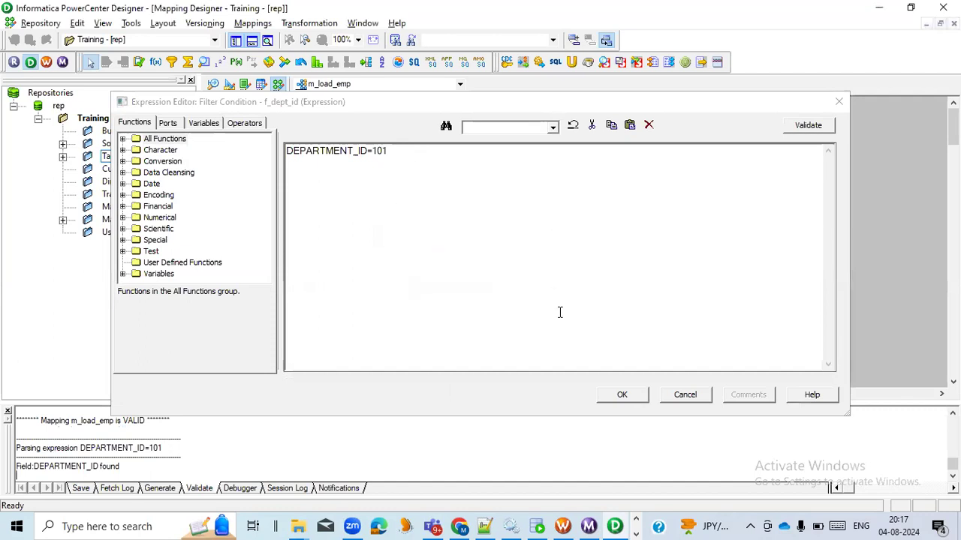
Step: Cancel the f_dept_id expression and transformation dialogs, then switch to Workflow Monitor to check the s_load_emp source/target statistics
left_click(685, 395)
left_click(538, 391)
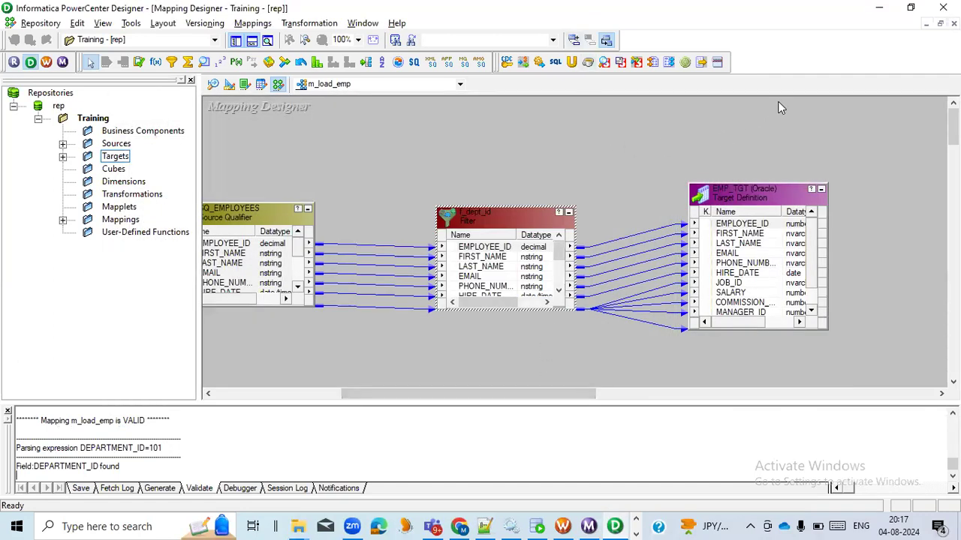
left_click(588, 526)
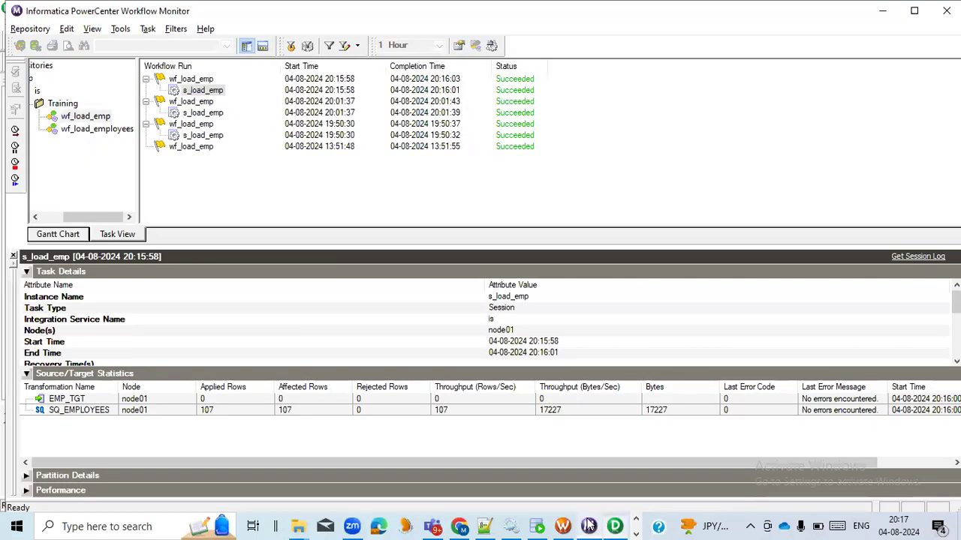
left_click_drag(606, 461, 466, 465)
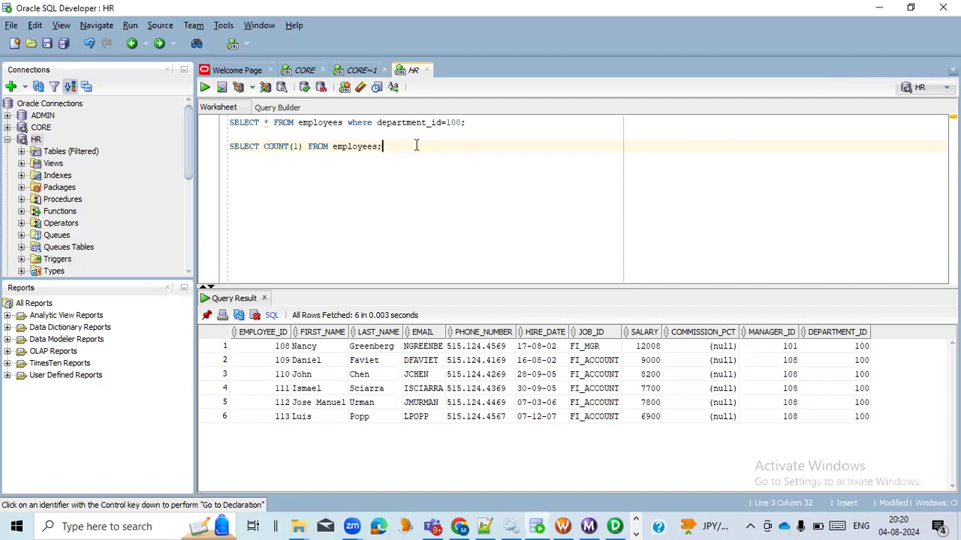
Step: Review the employees query with department_id=100 in the HR worksheet and switch to PowerCenter Designer
left_click_drag(476, 126, 180, 127)
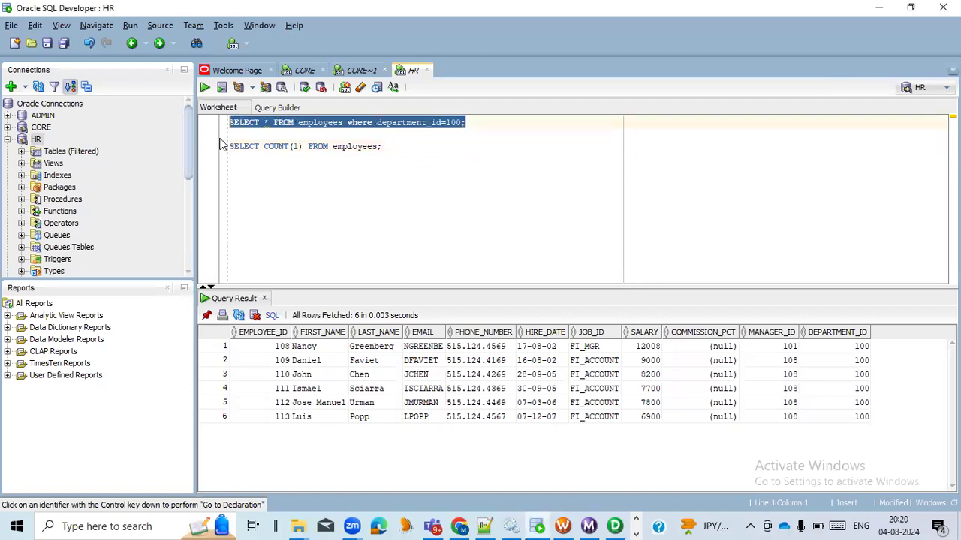
left_click(450, 123)
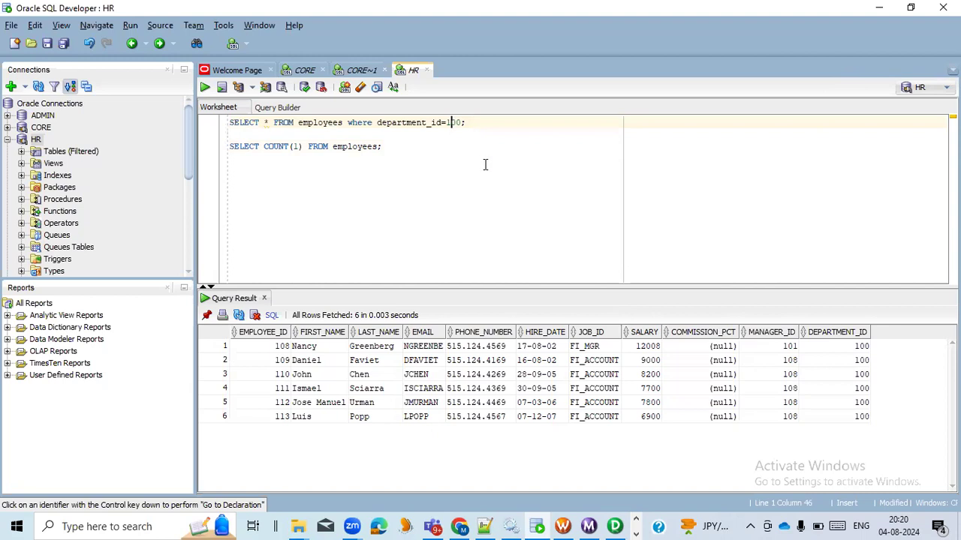
left_click(614, 526)
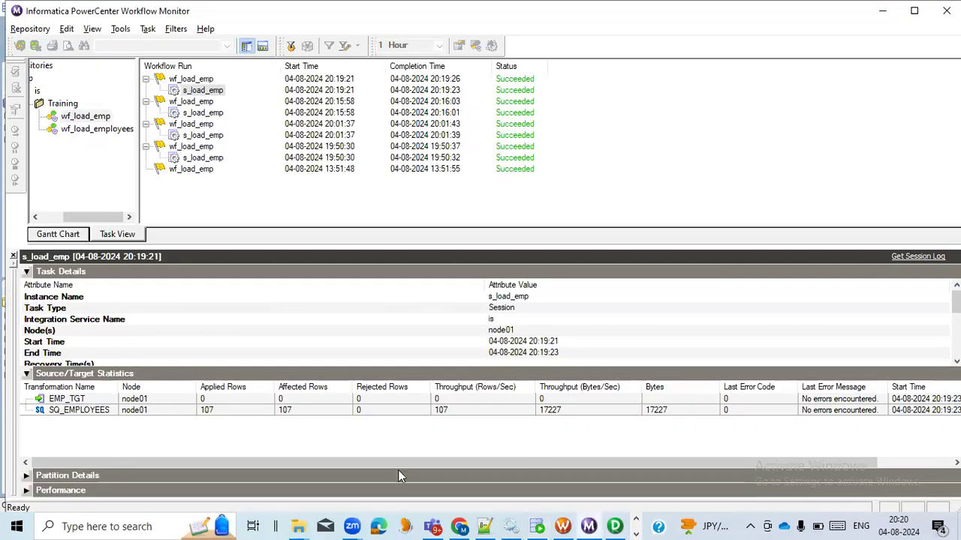
left_click(614, 526)
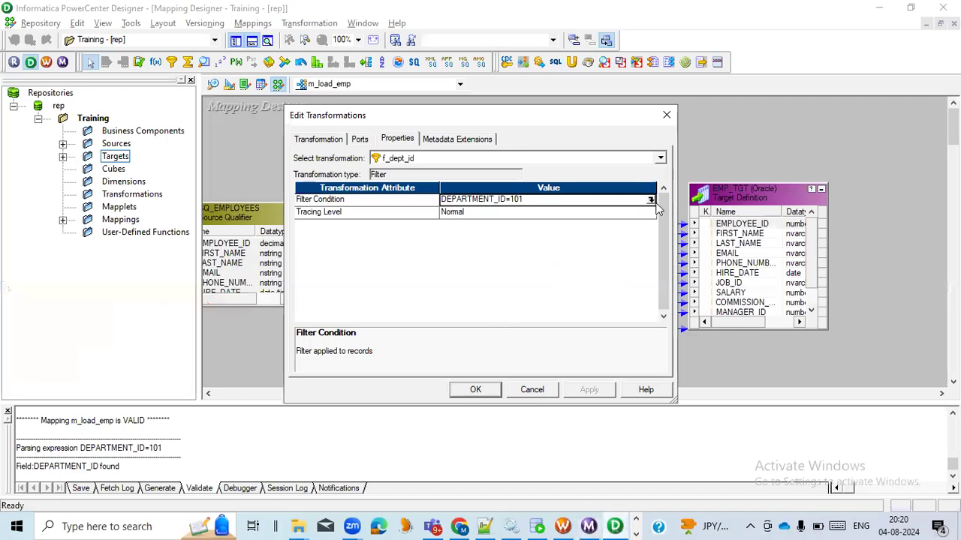
Step: Set the filter condition of f_dept_id to DEPARTMENT_ID=100 and validate the expression
left_click(650, 201)
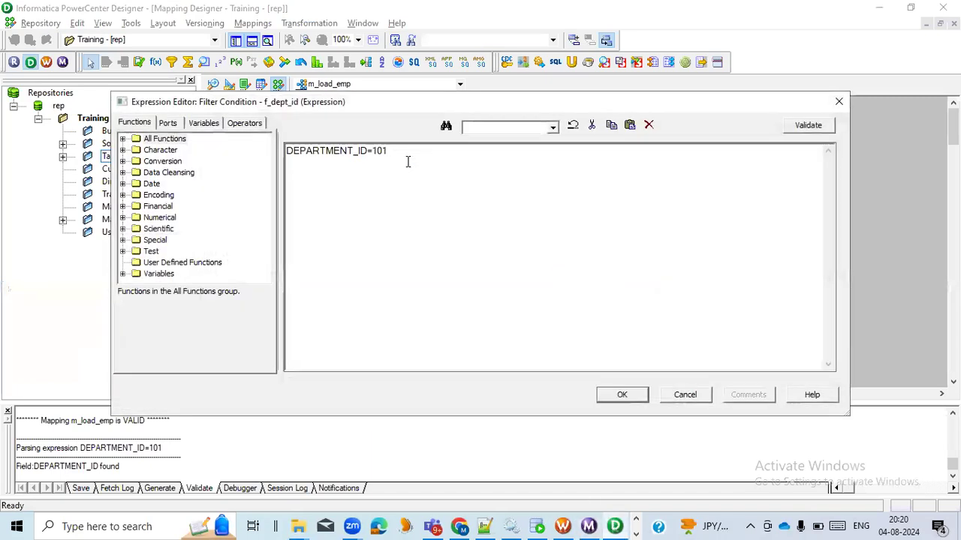
key("BackSpace")
type("0")
left_click(818, 131)
left_click(528, 293)
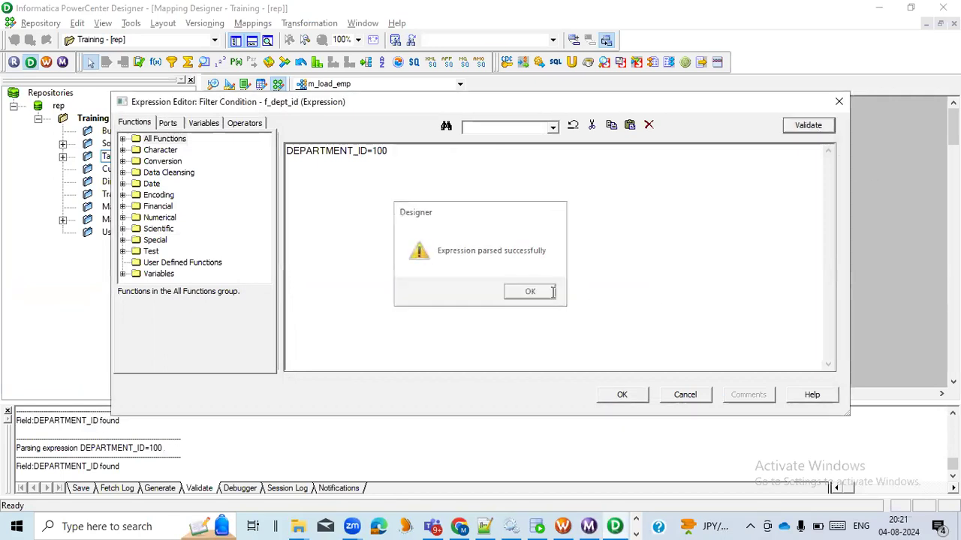
Step: Apply the edited filter condition to f_dept_id and save the m_load_emp mapping
left_click(623, 392)
left_click(590, 390)
left_click(480, 390)
key("ctrl+s")
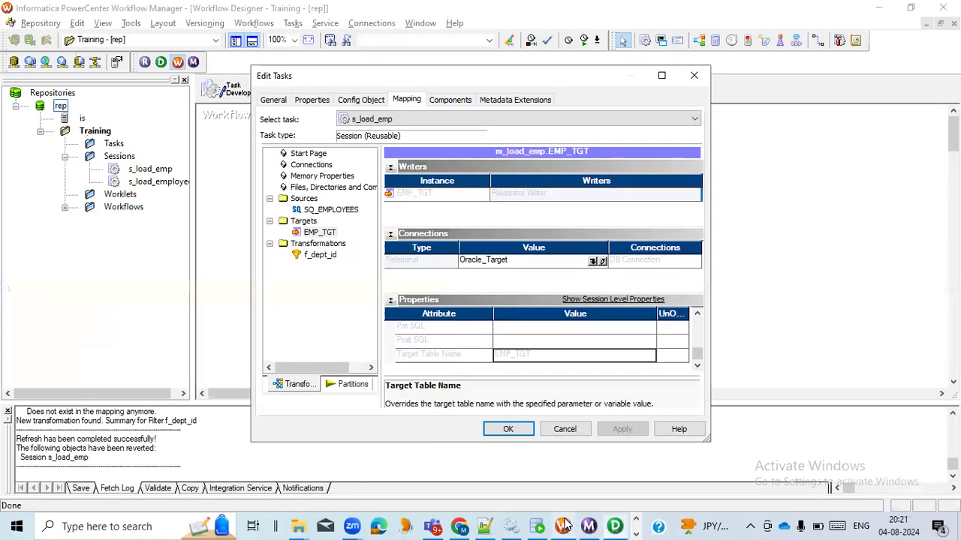
Step: Switch to PowerCenter Workflow Manager, review the EMP_TGT target properties of s_load_emp and accept the session settings
left_click(562, 526)
scroll(458, 354, "up", 2)
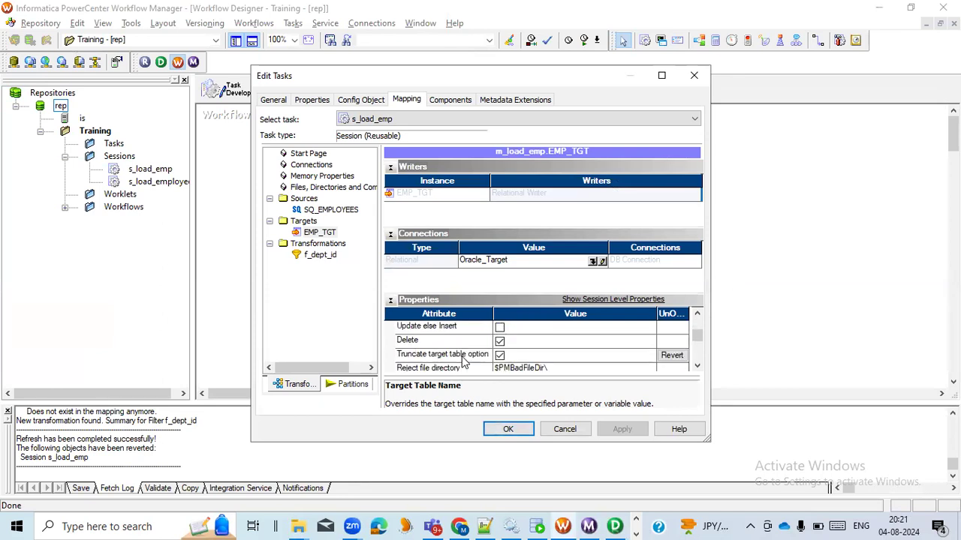
left_click(510, 429)
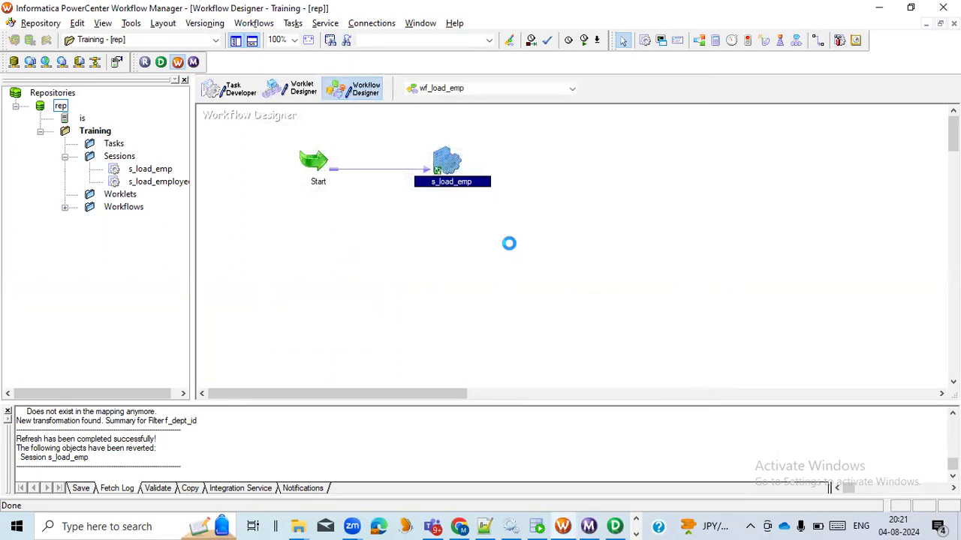
Step: Refresh the mapping of session s_load_emp in the wf_load_emp workflow
left_click(585, 299)
right_click(443, 166)
left_click(490, 300)
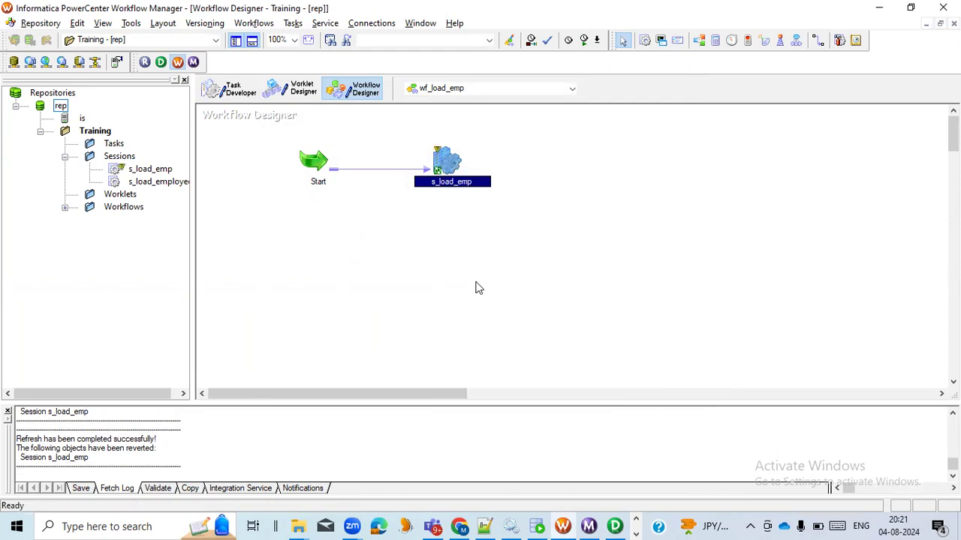
Step: Save the refreshed session to the repository and start workflow wf_load_emp
key("ctrl+s")
right_click(587, 181)
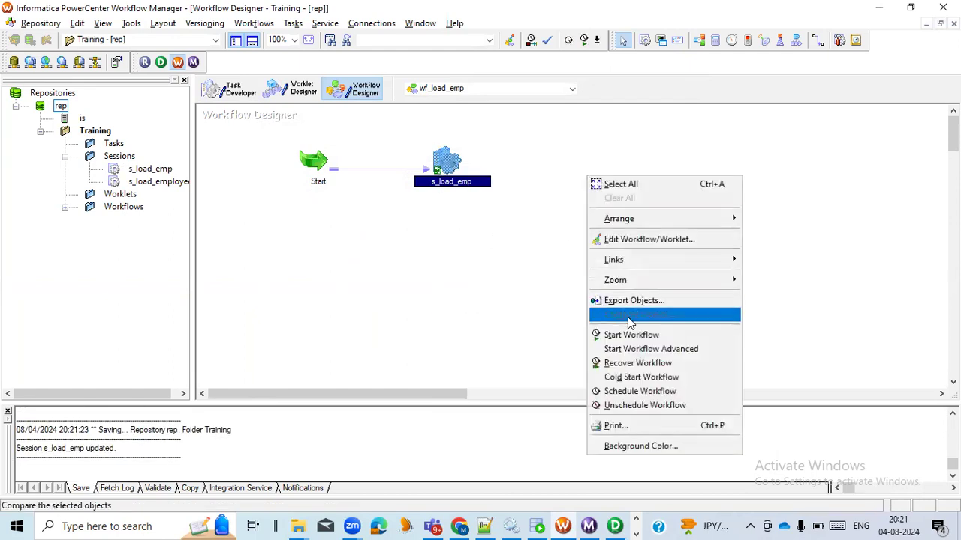
left_click(629, 336)
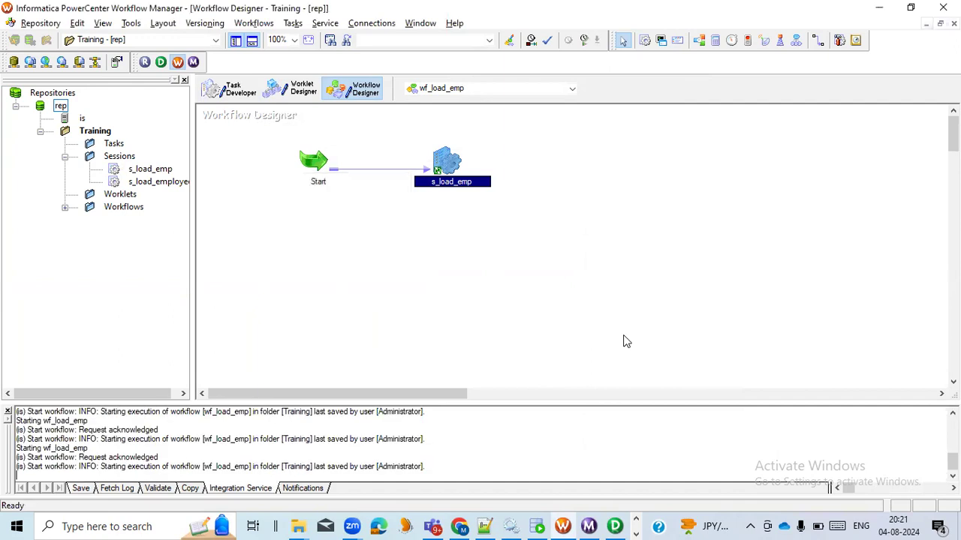
Step: Switch to Workflow Monitor and check the EMP_TGT row statistics of the latest s_load_emp run
left_click(590, 522)
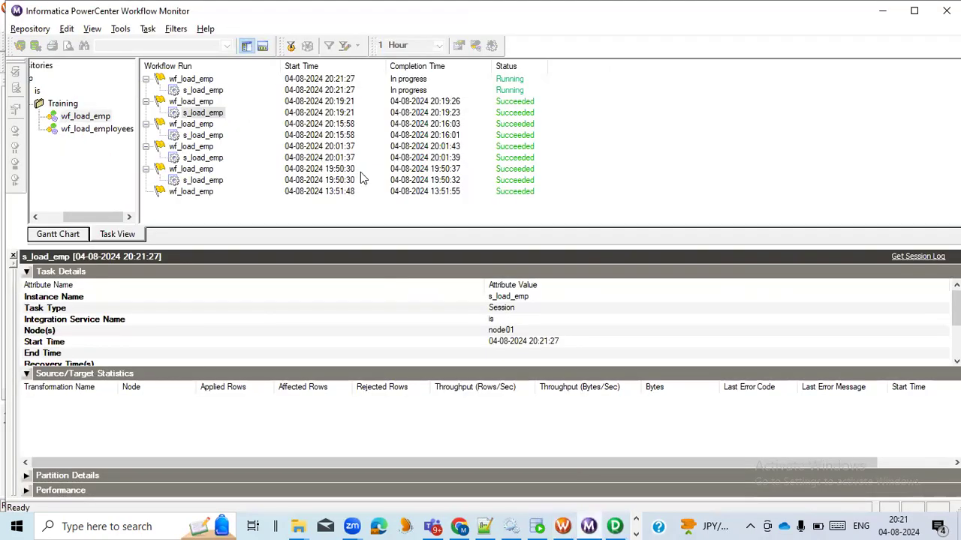
left_click(208, 92)
left_click(205, 403)
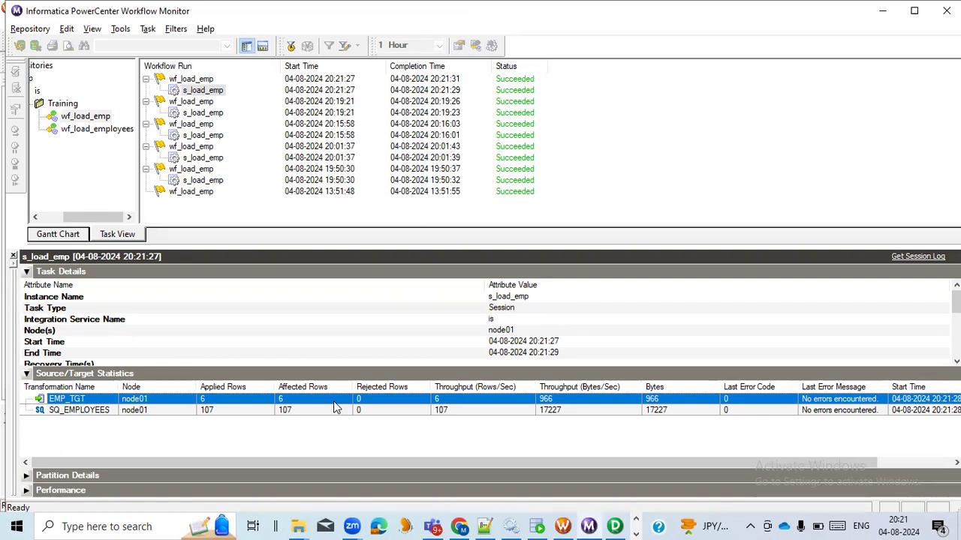
Step: Switch to Oracle SQL Developer, rerun SELECT * FROM EMP_TGT in the CORE~1 worksheet and examine the loaded rows
left_click(537, 526)
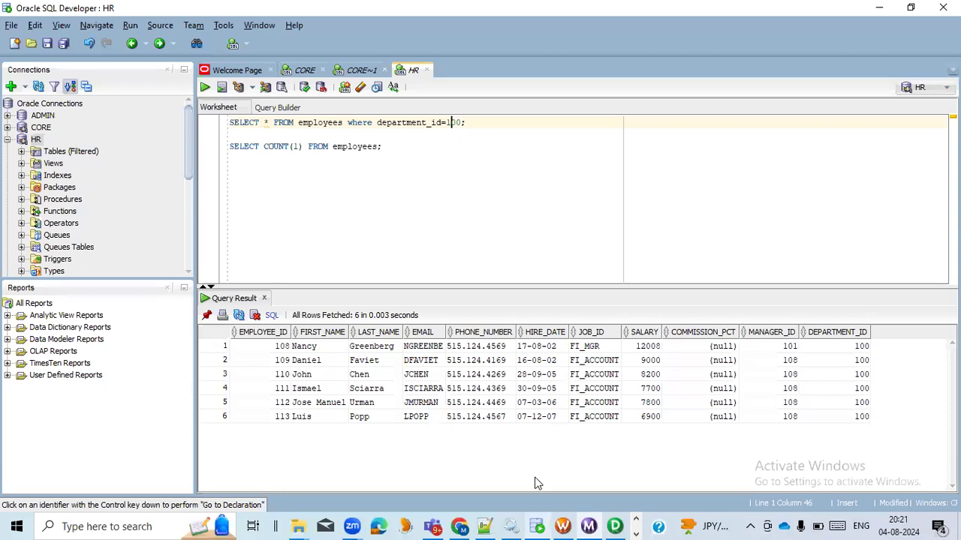
left_click(361, 70)
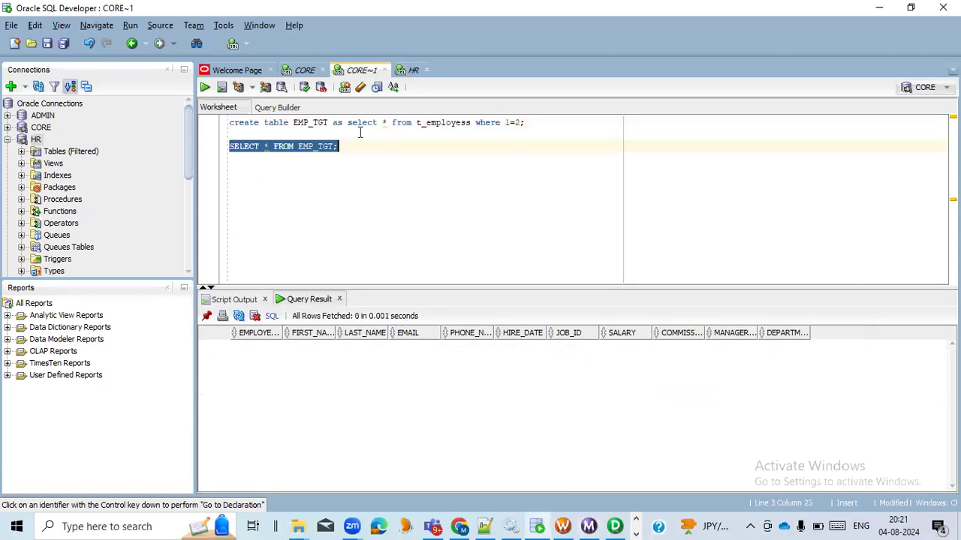
left_click(205, 87)
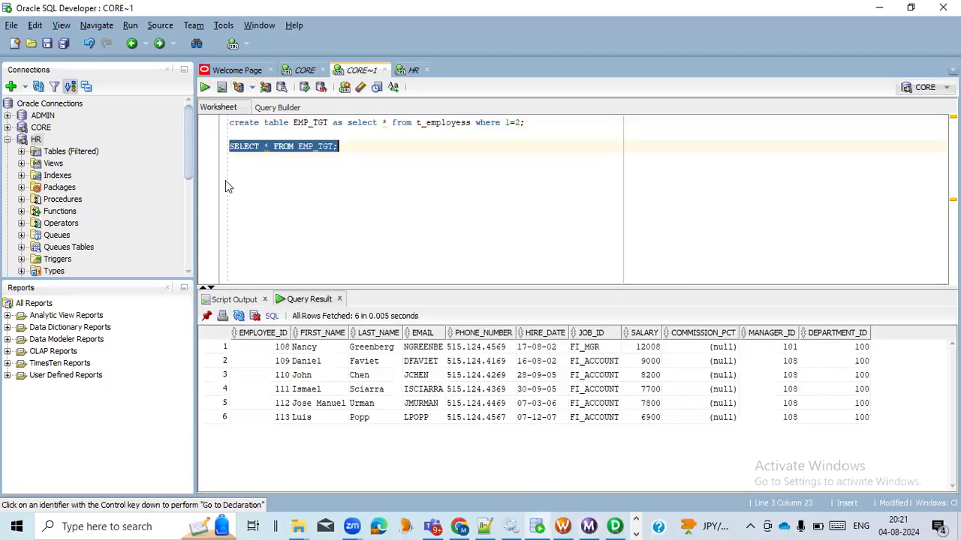
left_click(253, 349)
left_click_drag(255, 356, 832, 421)
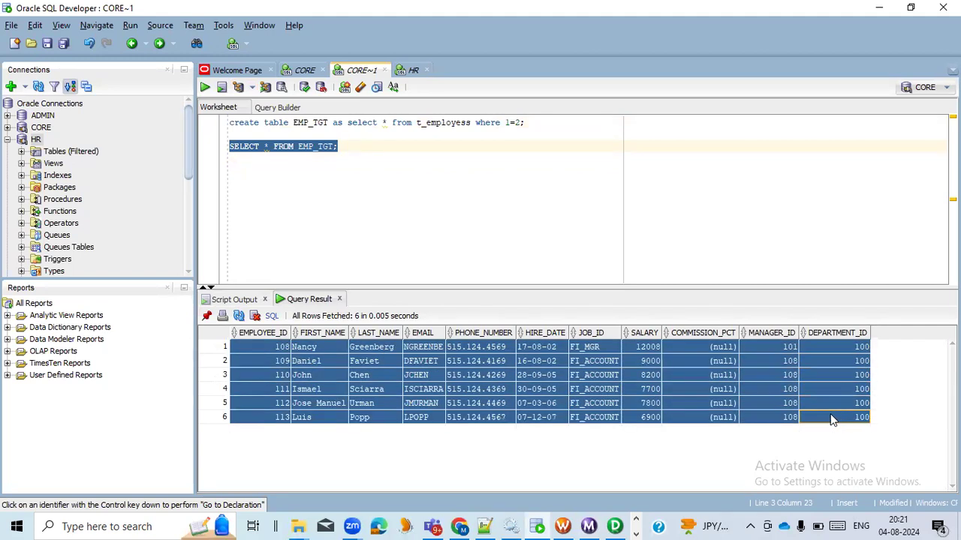
left_click(346, 146)
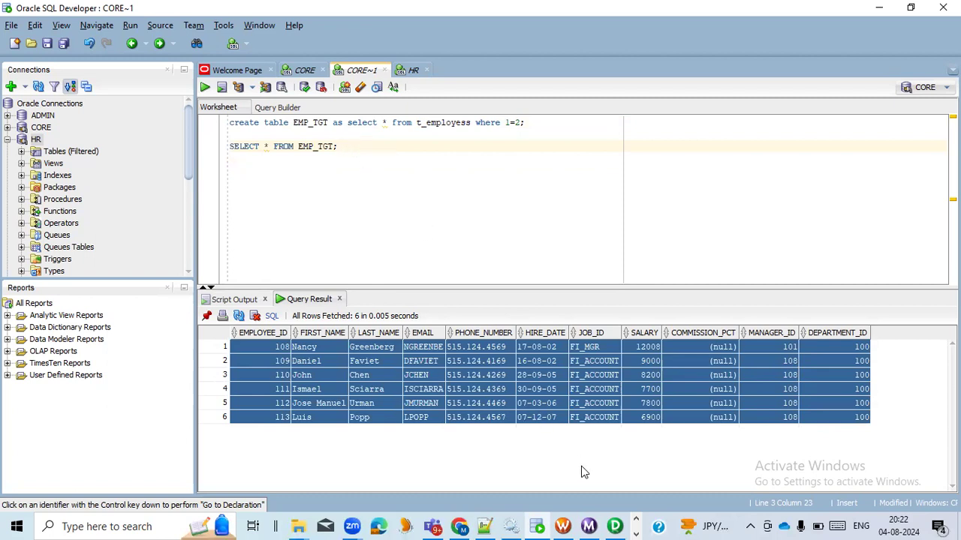
Step: Switch to PowerCenter Designer, reopen the f_dept_id filter condition and append AND to DEPARTMENT_ID=100
left_click(615, 526)
double_click(493, 128)
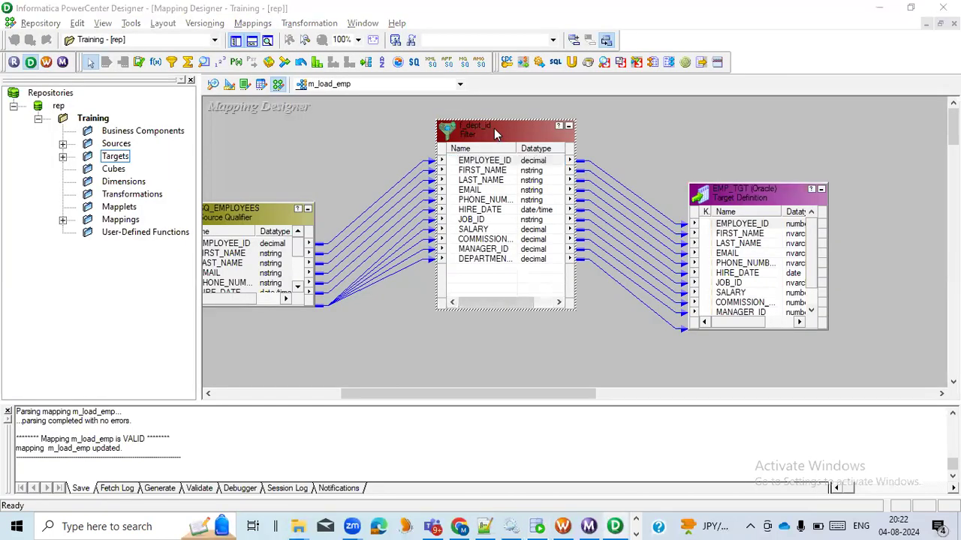
left_click(650, 199)
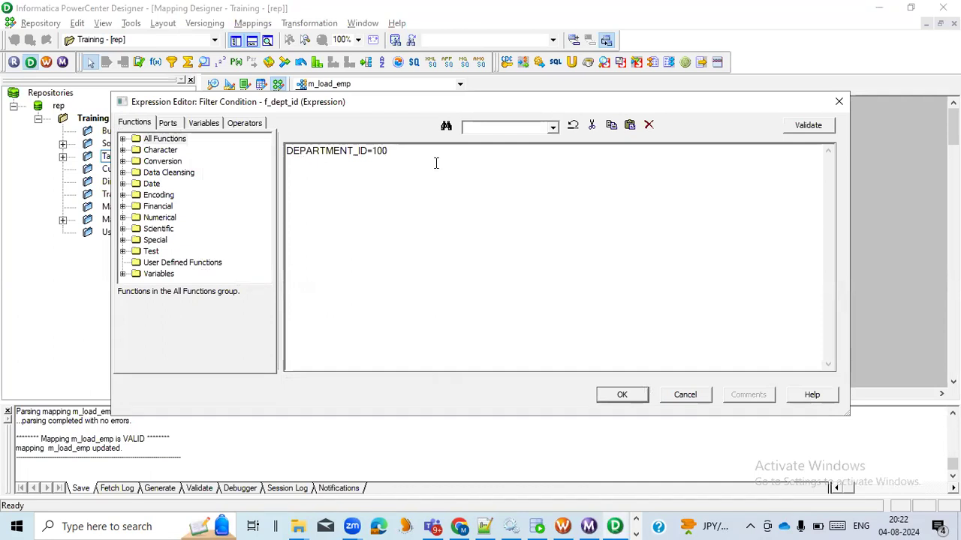
type("AND")
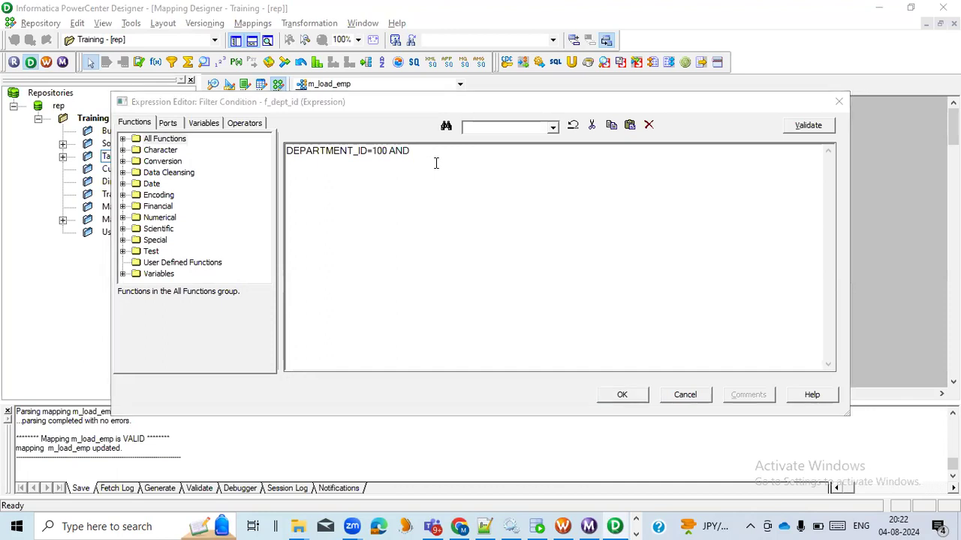
Step: Switch to SQL Developer's HR worksheet, add AND manager-id=101 to the employees query after department_id=100 and run it
key("alt+Tab")
left_click(399, 70)
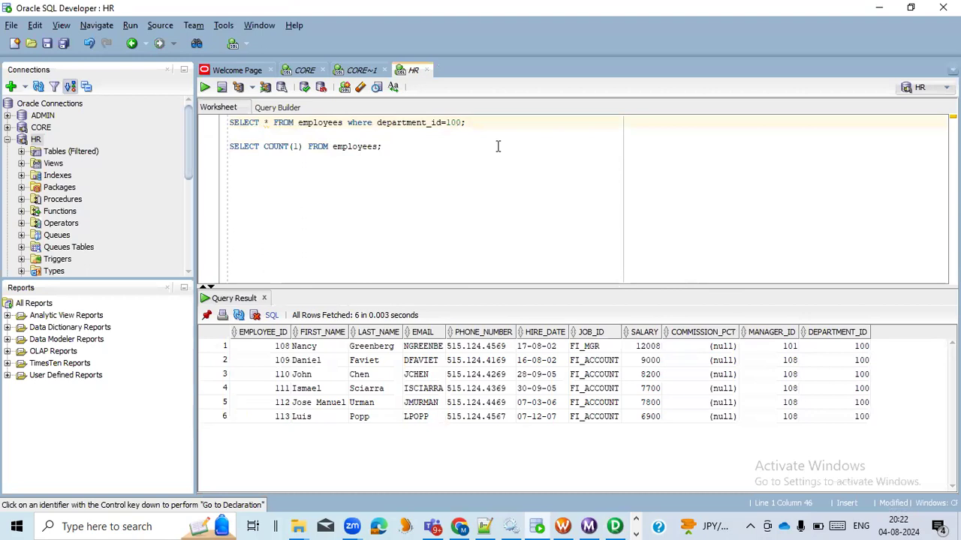
left_click(469, 123)
key("BackSpace")
type("AND")
type("manager")
key("BackSpace")
key("BackSpace")
key("BackSpace")
type("ager-id=101")
key("ctrl+Return")
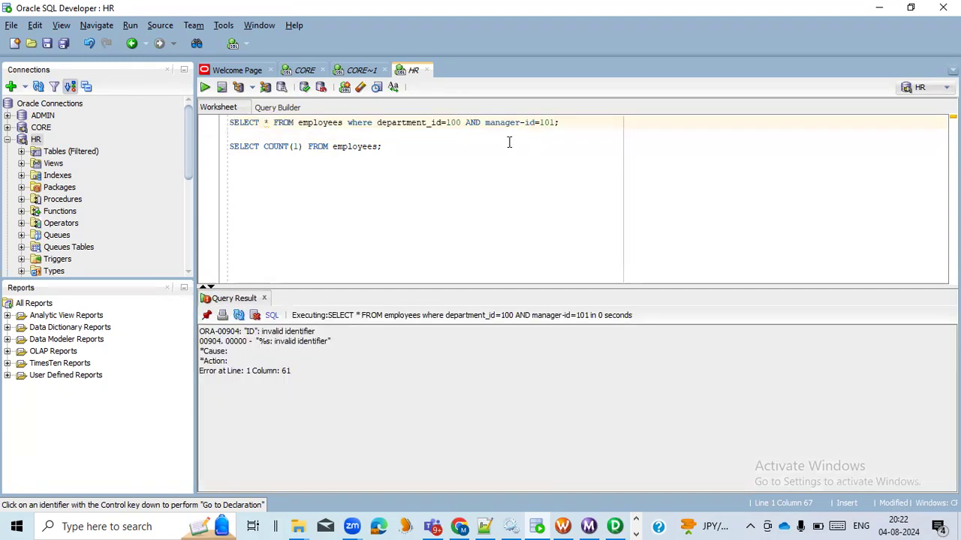
Step: Correct the column name to manager_id in the employees query, rerun it and check the returned row
left_click(527, 125)
key("BackSpace")
type("_")
key("ctrl+Return")
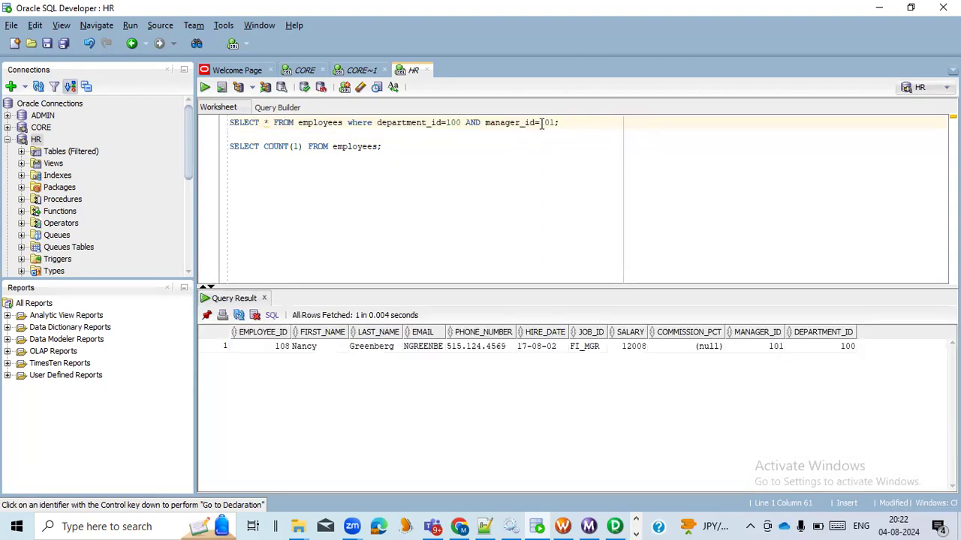
left_click(488, 348)
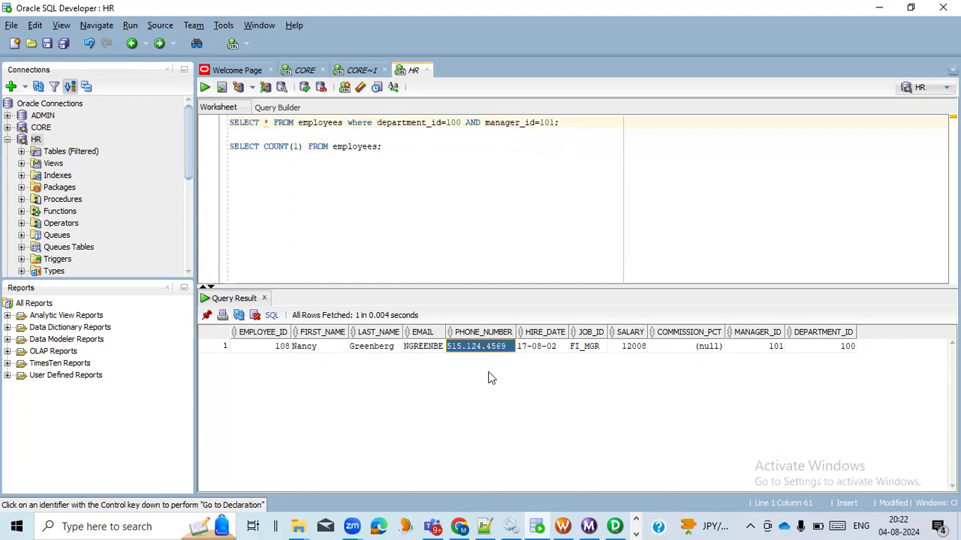
left_click_drag(485, 122, 546, 123)
Step: Switch to PowerCenter Designer and complete the f_dept_id filter condition with the MANAGER_ID port as MANAGER_ID=101
left_click(616, 526)
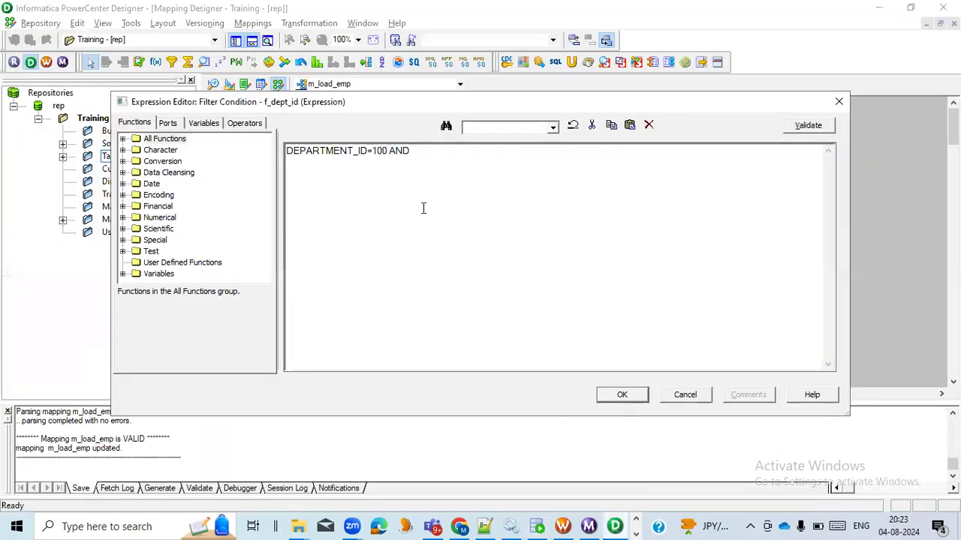
left_click(172, 123)
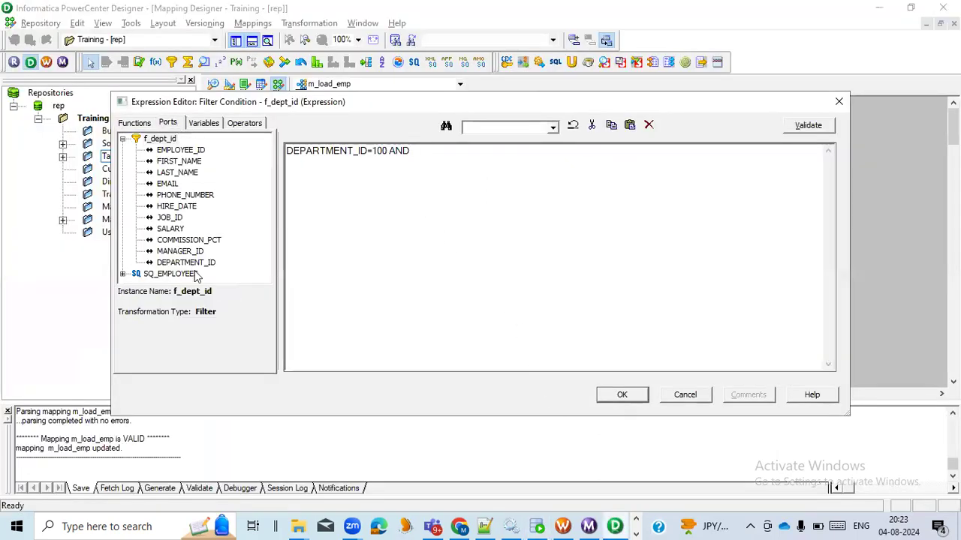
double_click(180, 252)
type("=")
key("alt+Tab")
key("alt+Tab")
type("101")
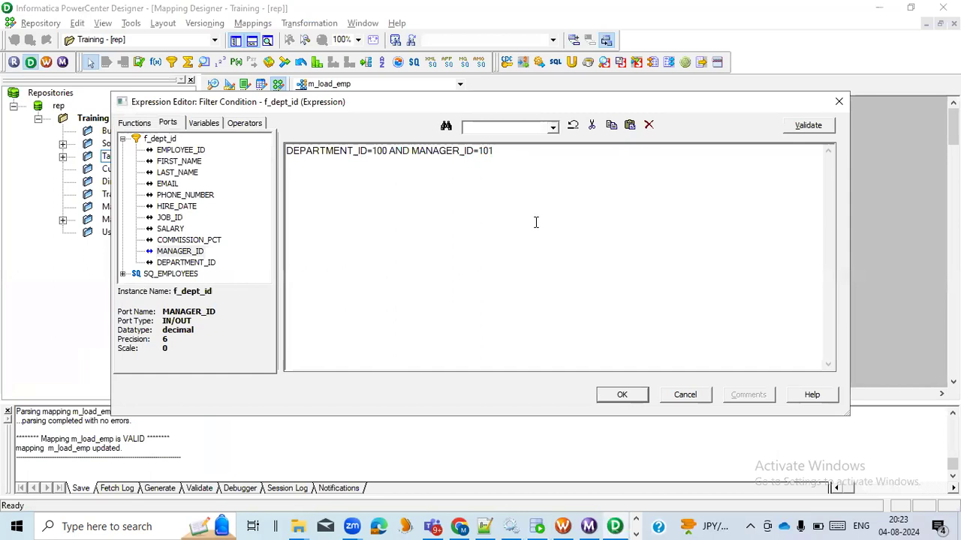
Step: Validate the DEPARTMENT_ID=100 AND MANAGER_ID=101 expression and apply it to the f_dept_id transformation
left_click(806, 127)
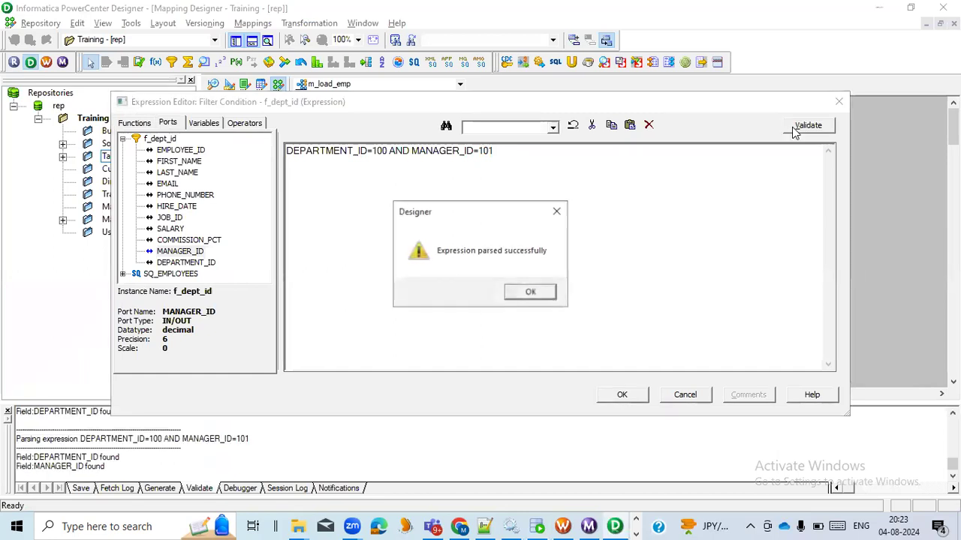
left_click(529, 292)
left_click(620, 394)
left_click(586, 389)
left_click(476, 389)
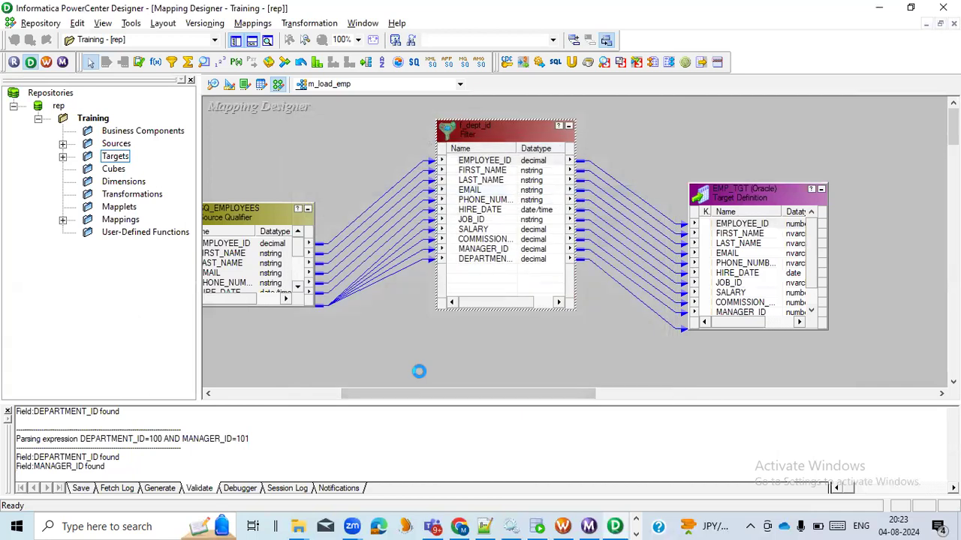
Step: Switch to PowerCenter Workflow Manager, refresh the mapping of the s_load_emp session in wf_load_emp and save the workflow
left_click(563, 525)
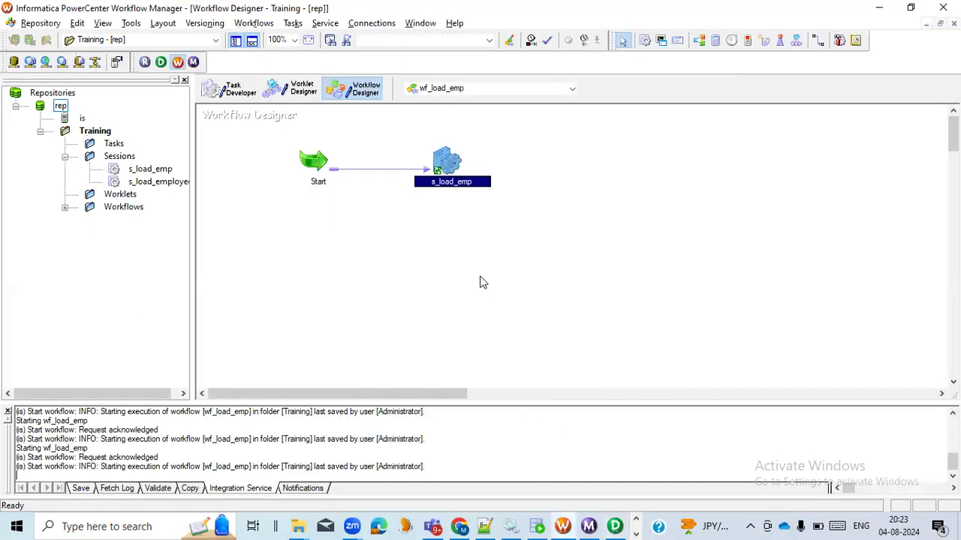
right_click(440, 165)
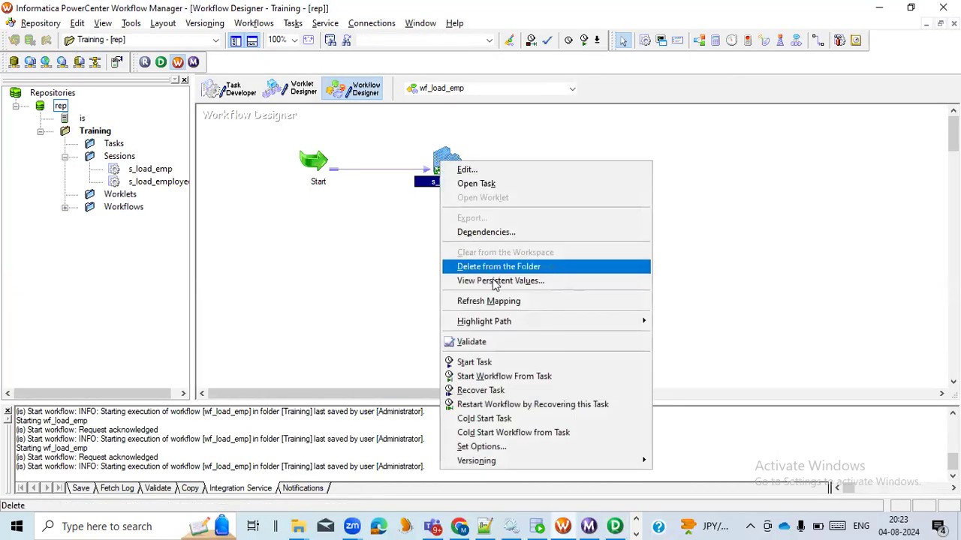
left_click(489, 301)
key("ctrl+s")
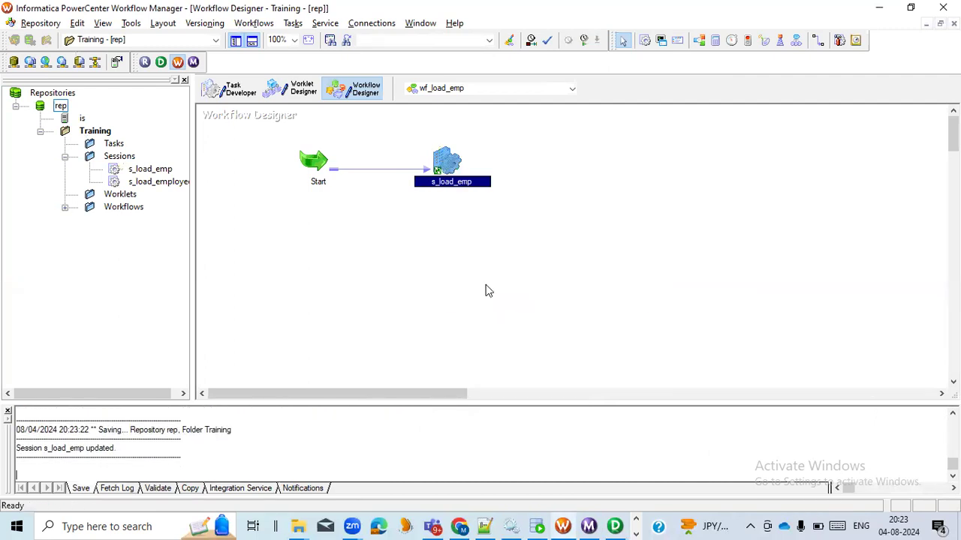
Step: Start the wf_load_emp workflow
right_click(436, 252)
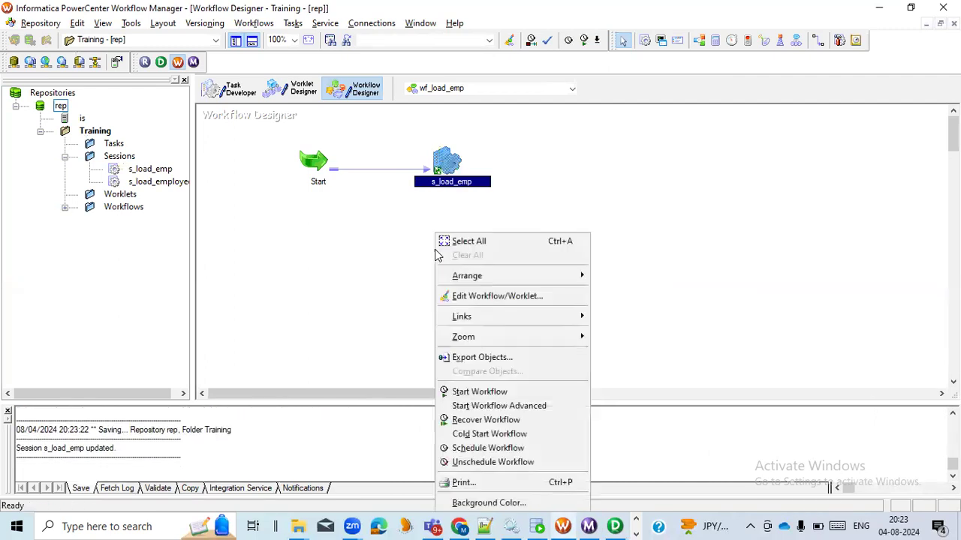
left_click(484, 392)
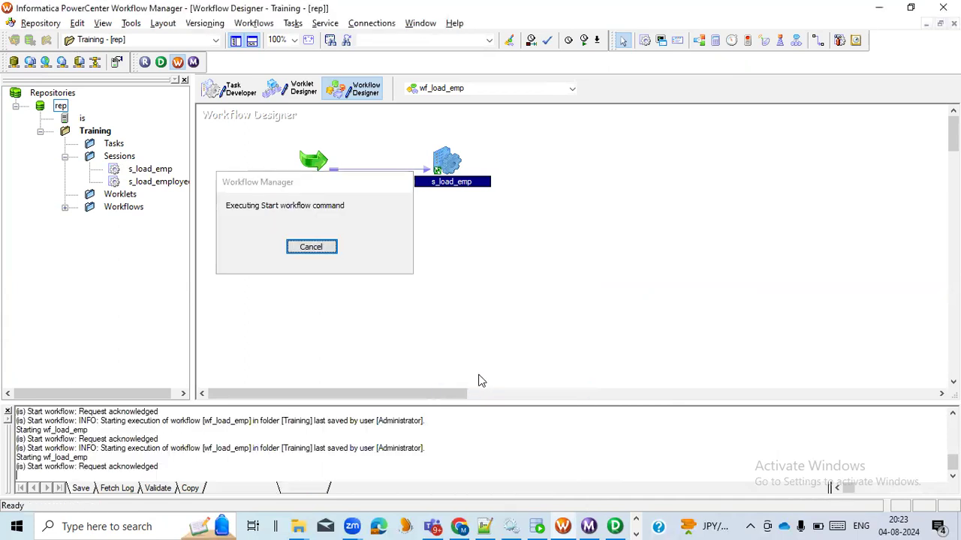
mouse_move(444, 156)
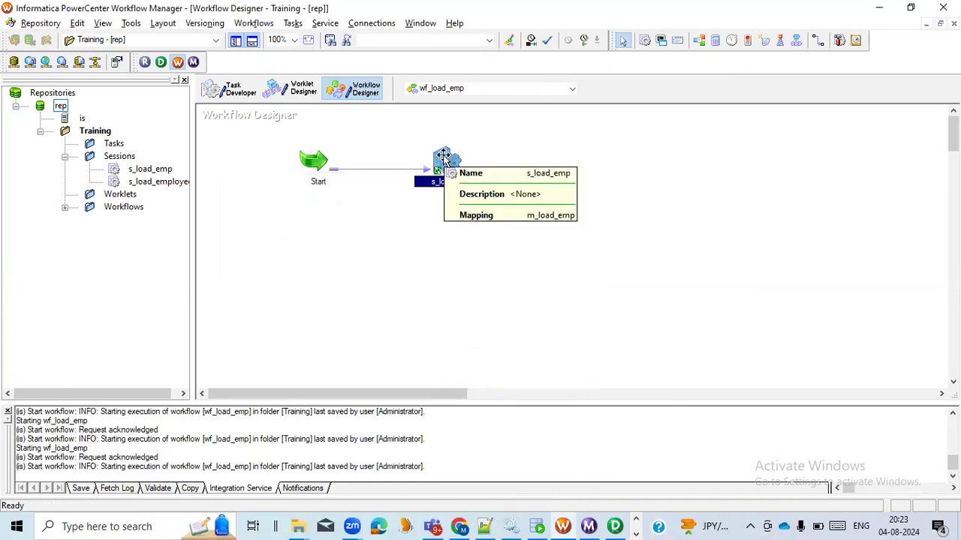
Step: Switch to PowerCenter Workflow Monitor and check the SQ_EMPLOYEES and EMP_TGT row statistics of the latest s_load_emp run
left_click(589, 526)
left_click(208, 93)
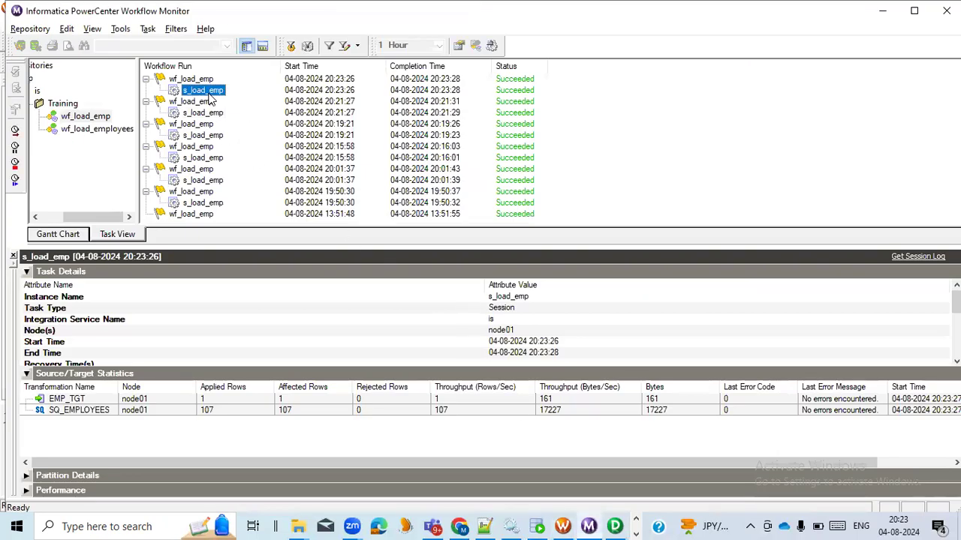
left_click(229, 412)
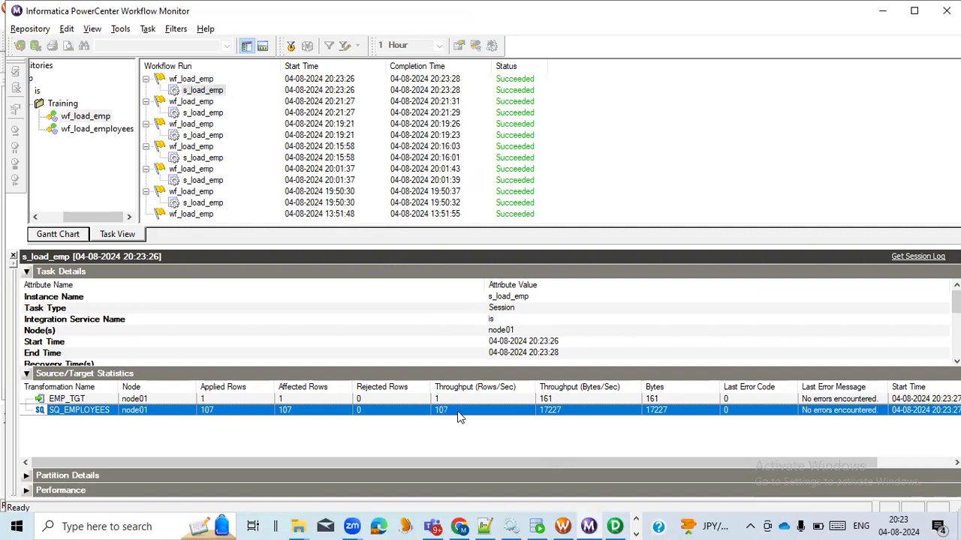
left_click(243, 399)
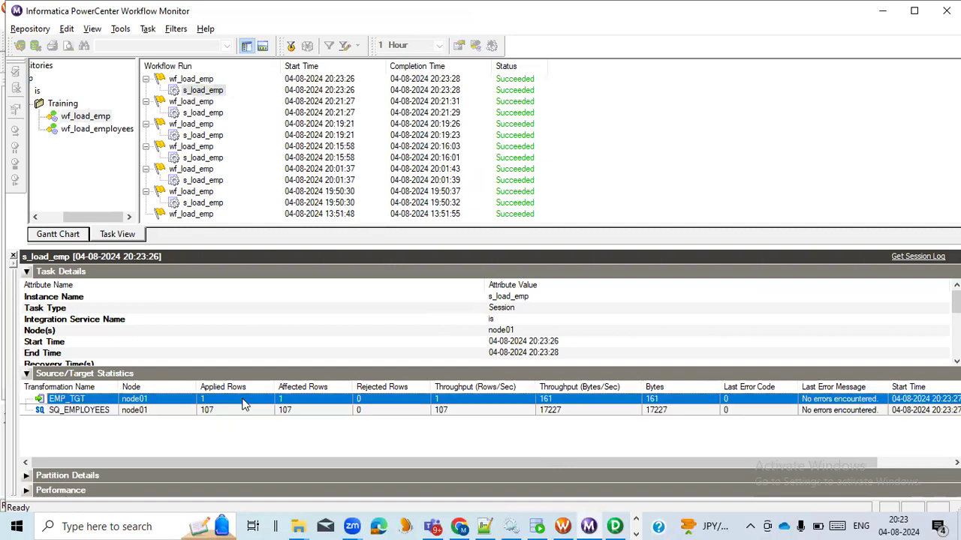
Step: Switch to SQL Developer's CORE~1 worksheet, rerun SELECT * FROM EMP_TGT and check the manager and department IDs of the loaded data
key("alt+Tab")
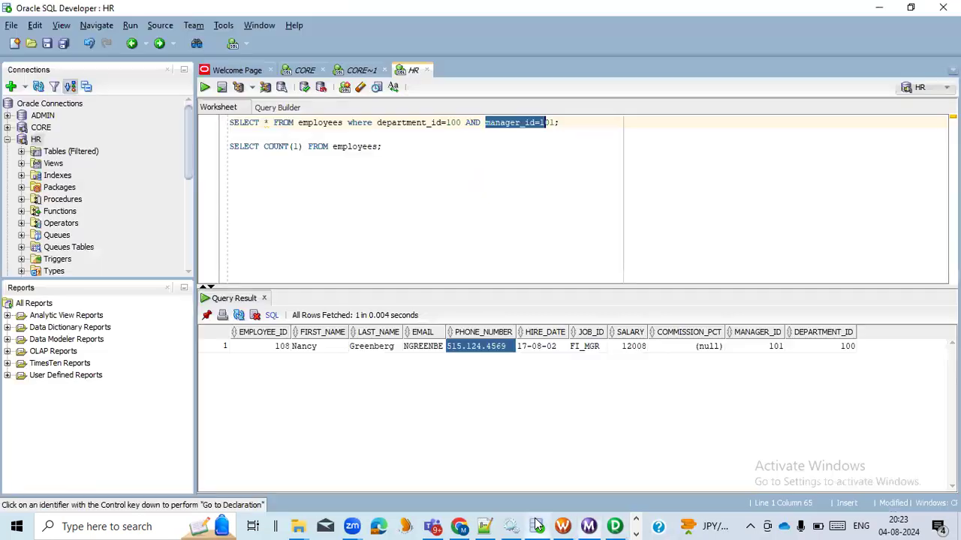
left_click(361, 70)
left_click_drag(345, 146, 227, 150)
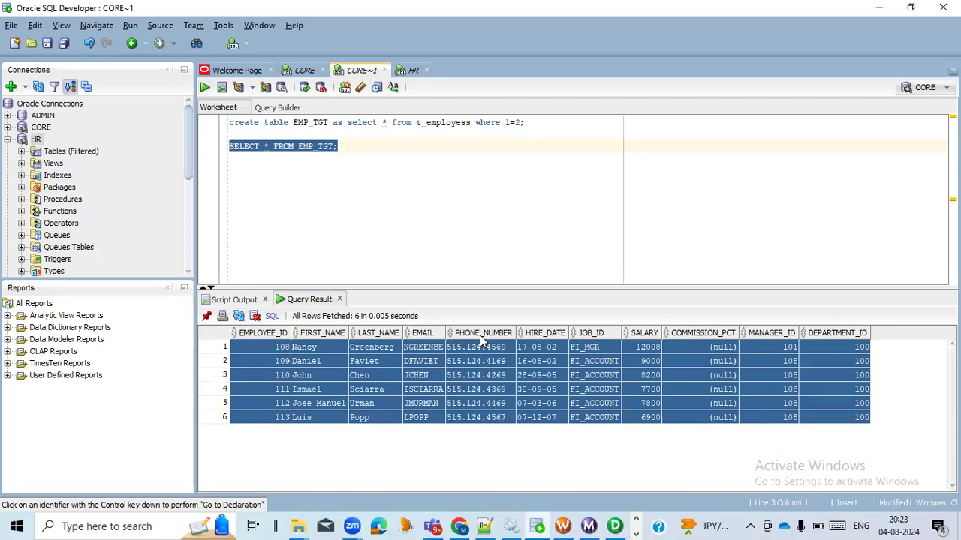
left_click(205, 87)
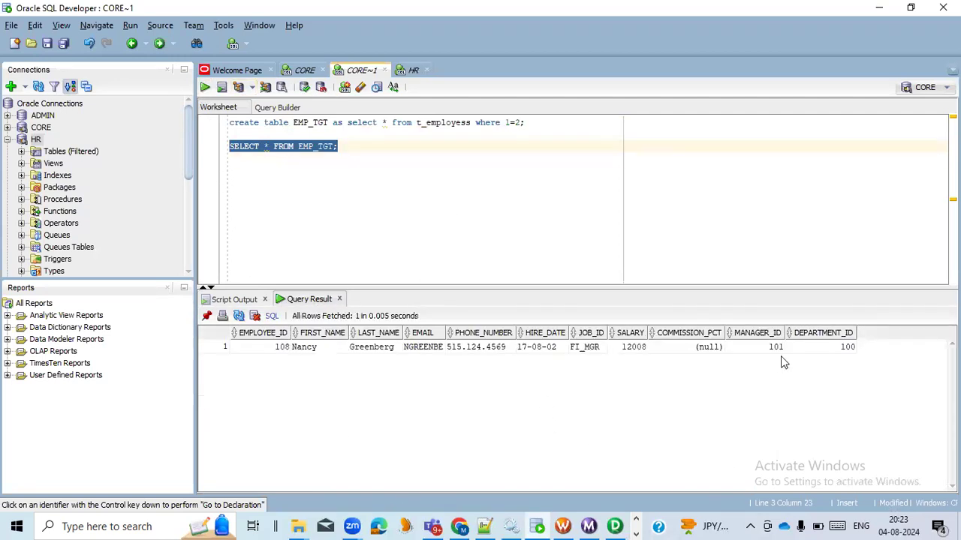
left_click(826, 347)
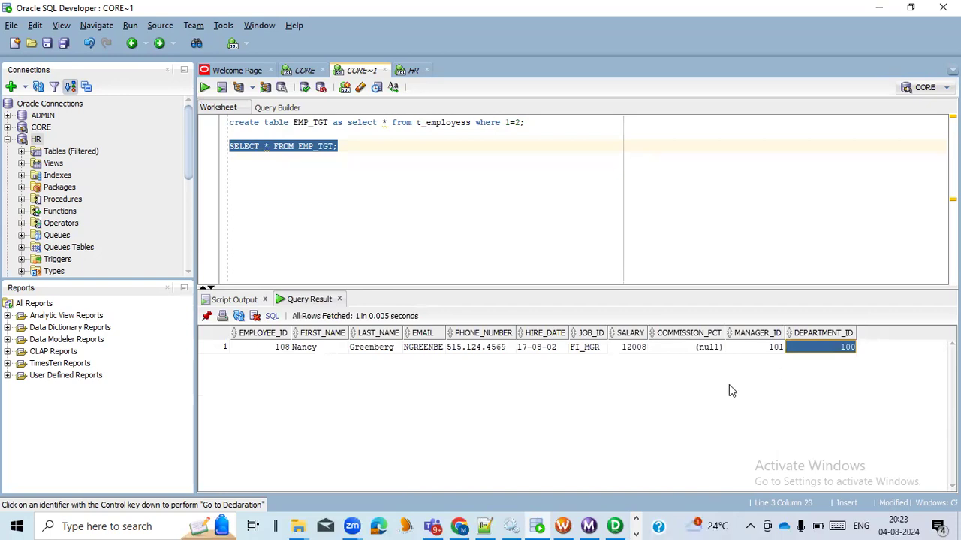
Step: Return to the m_load_emp mapping in PowerCenter Designer and deselect the f_dept_id filter
left_click(617, 526)
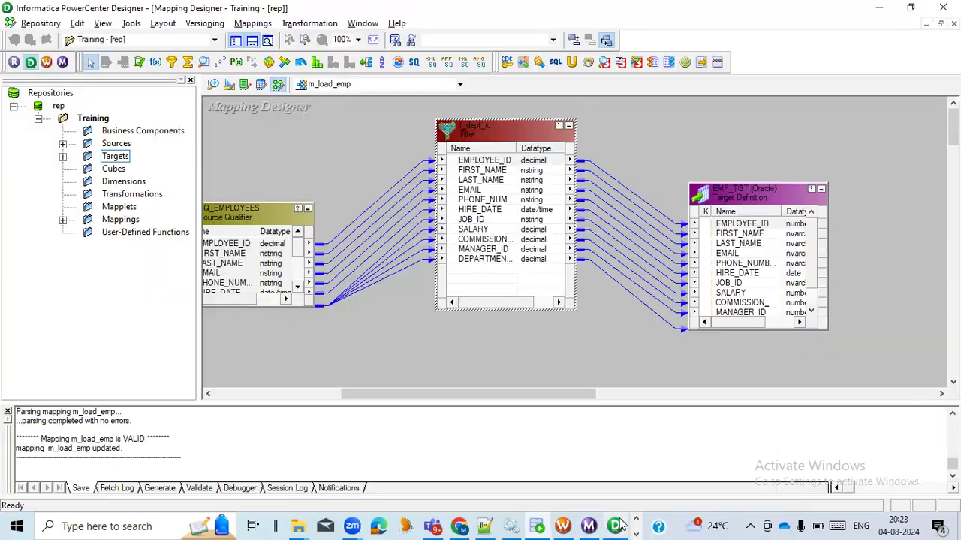
left_click(505, 347)
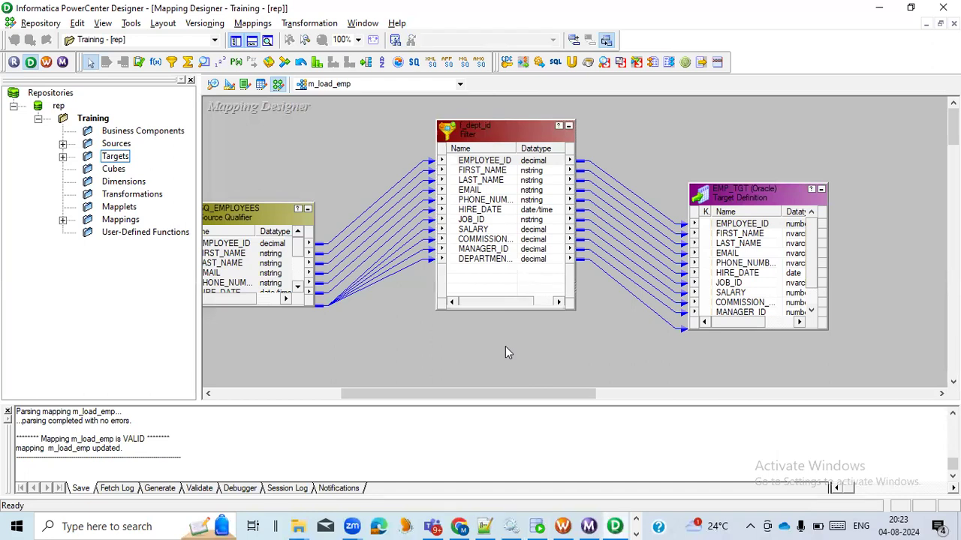